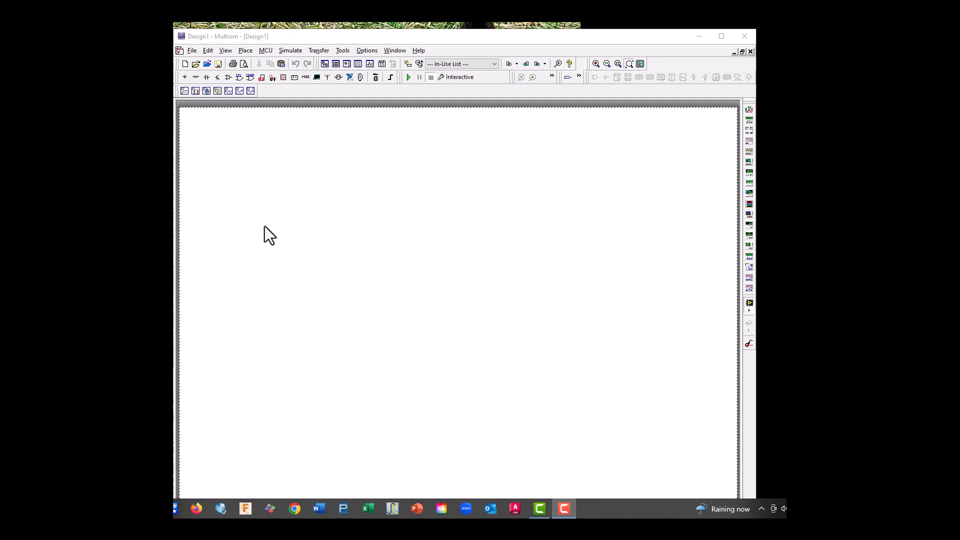
Place a 220 Ω resistor from the Basic group's RESISTOR family in the upper-left area of the schematic
click(199, 78)
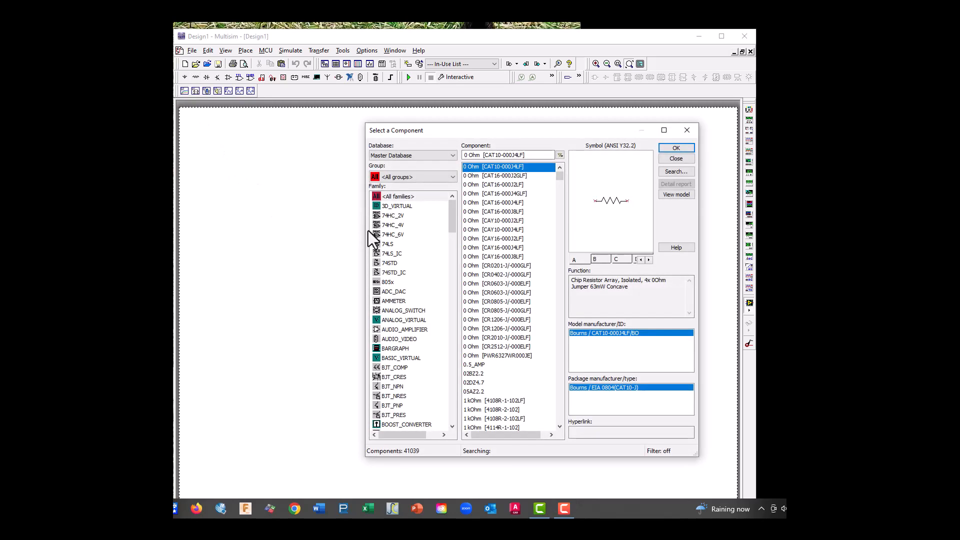
click(418, 176)
click(394, 206)
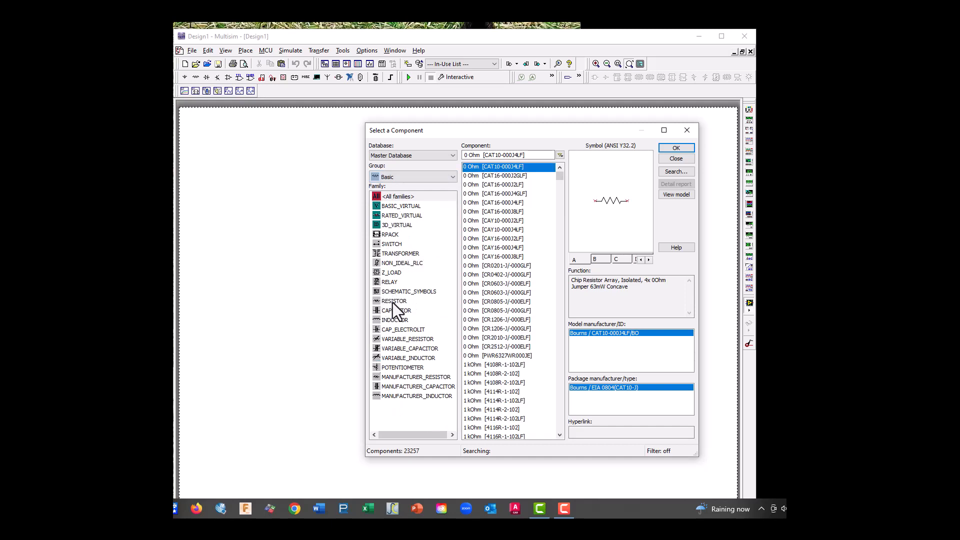
click(392, 302)
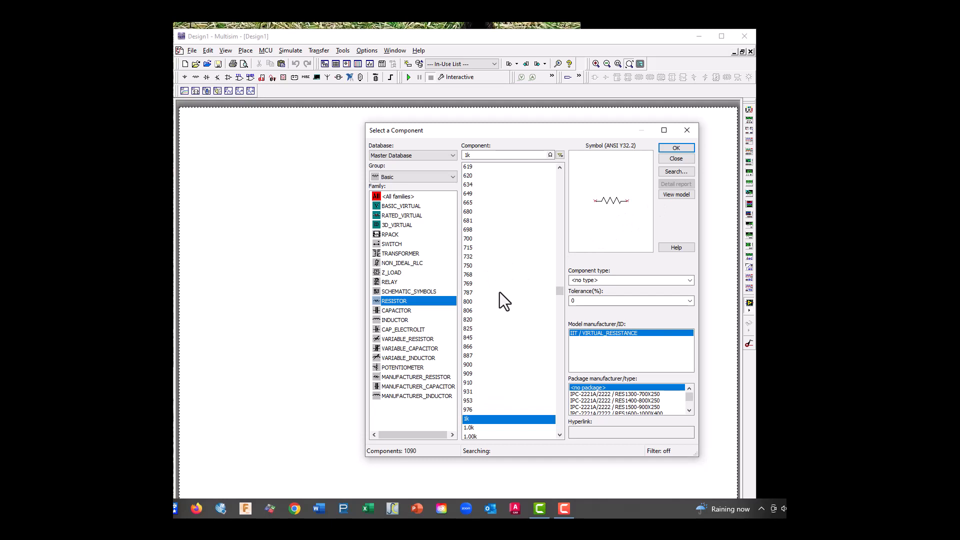
scroll(487, 230, up, 10)
scroll(489, 228, up, 10)
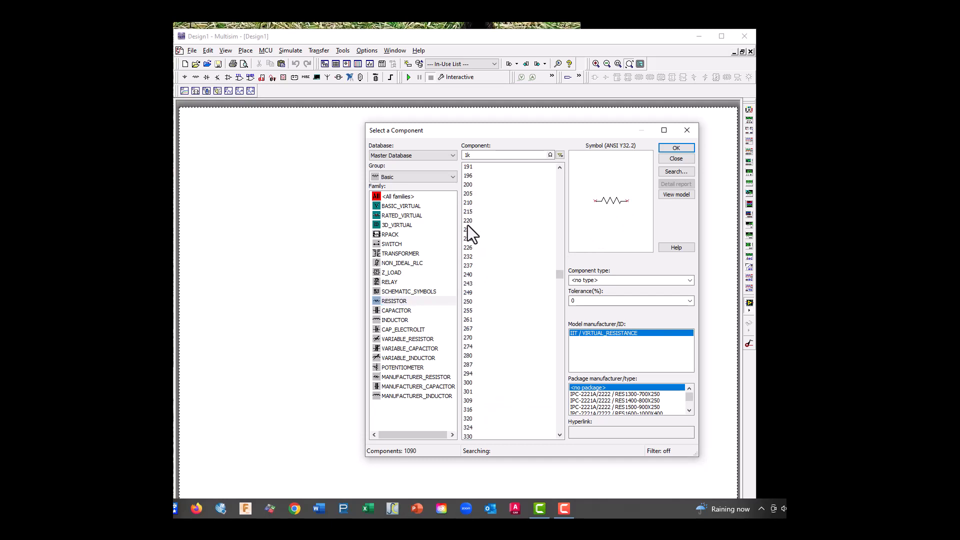
click(467, 223)
click(676, 148)
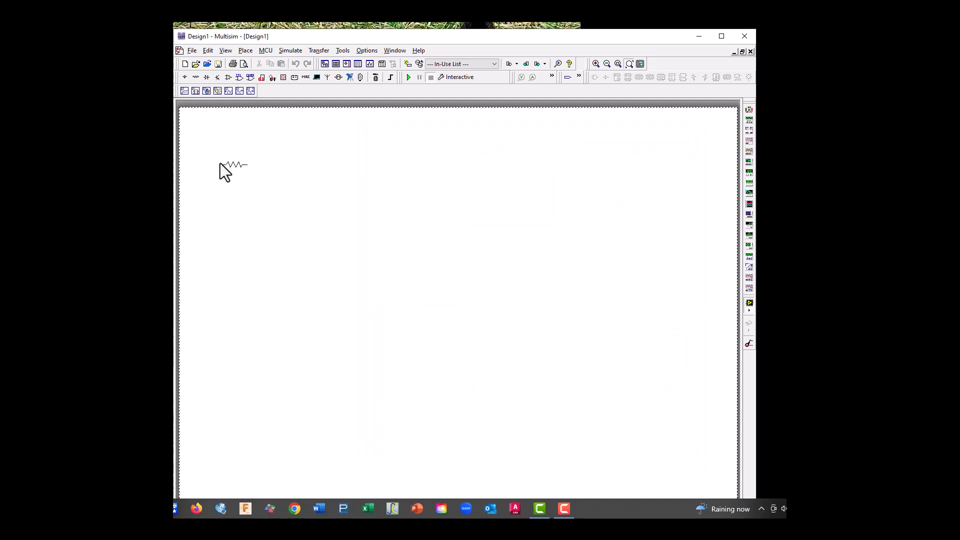
click(220, 163)
Place a 15k resistor directly below the 220 Ω resistor
scroll(522, 305, down, 15)
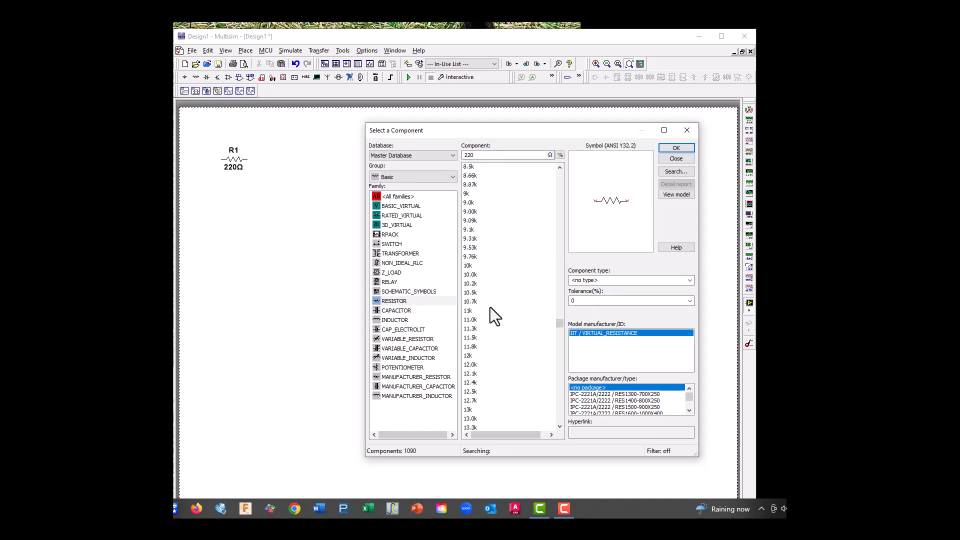
scroll(490, 307, down, 5)
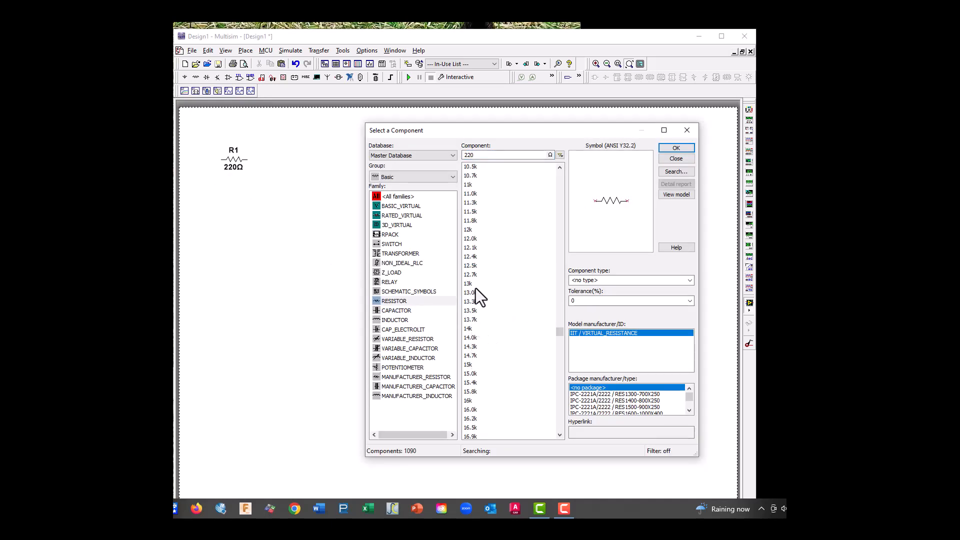
click(468, 367)
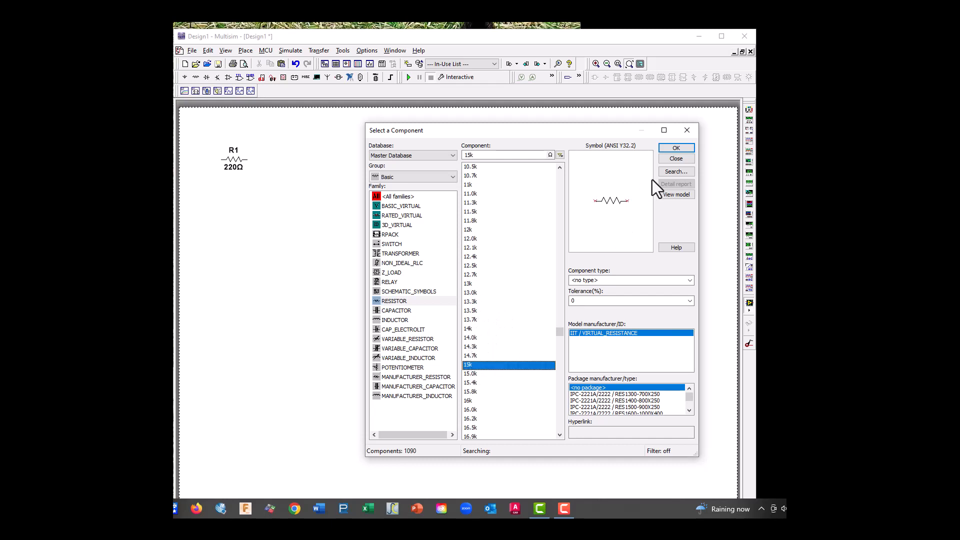
click(676, 149)
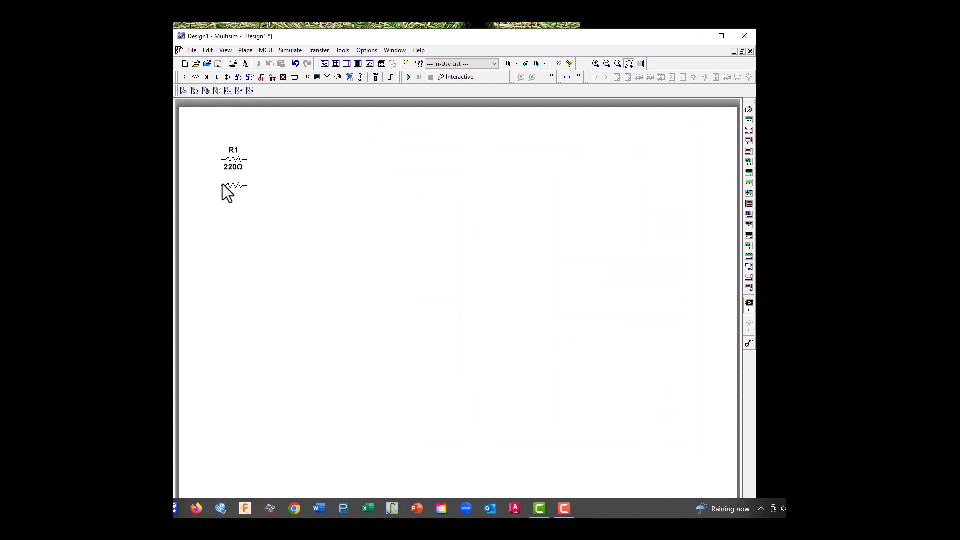
click(223, 185)
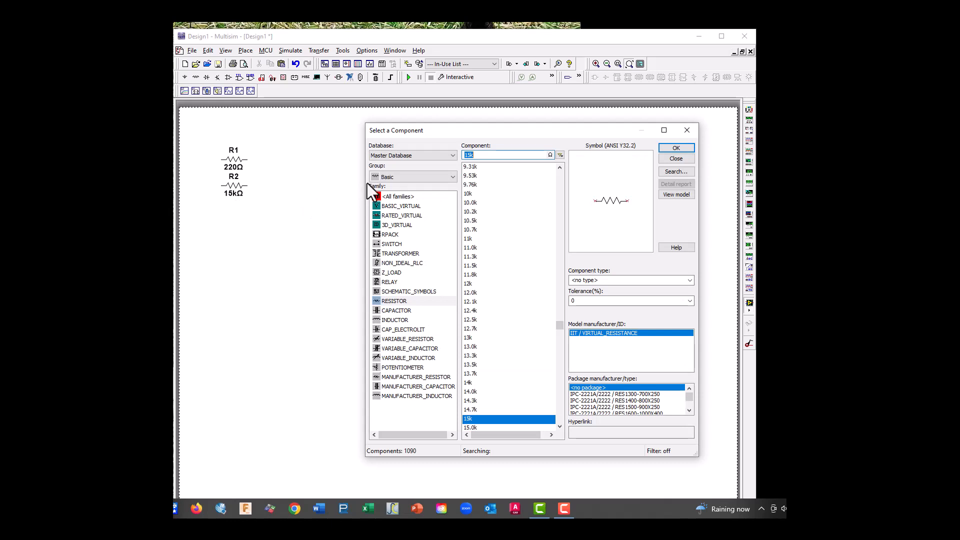
Place a VCC supply from the POWER_SOURCES family above and to the right of the two resistors
click(395, 178)
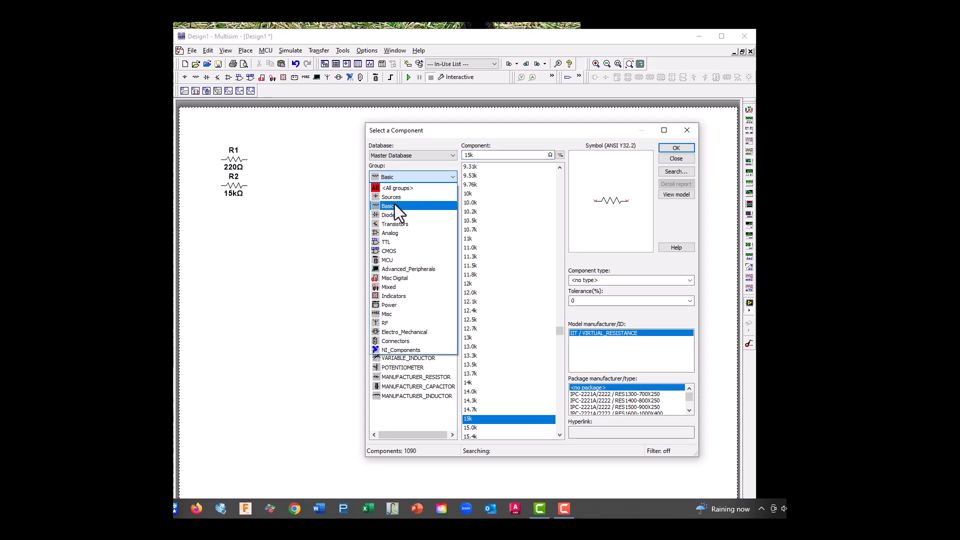
click(395, 199)
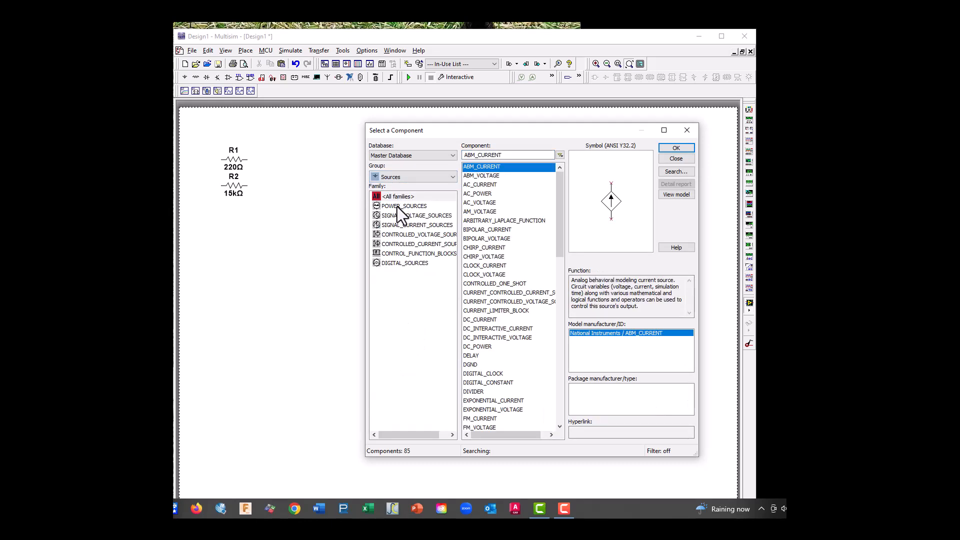
click(397, 206)
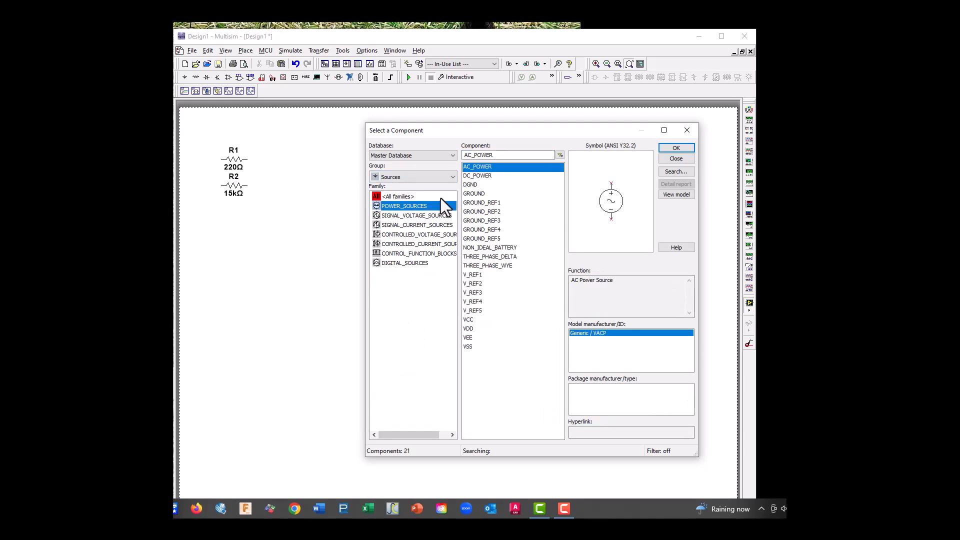
click(469, 320)
click(690, 146)
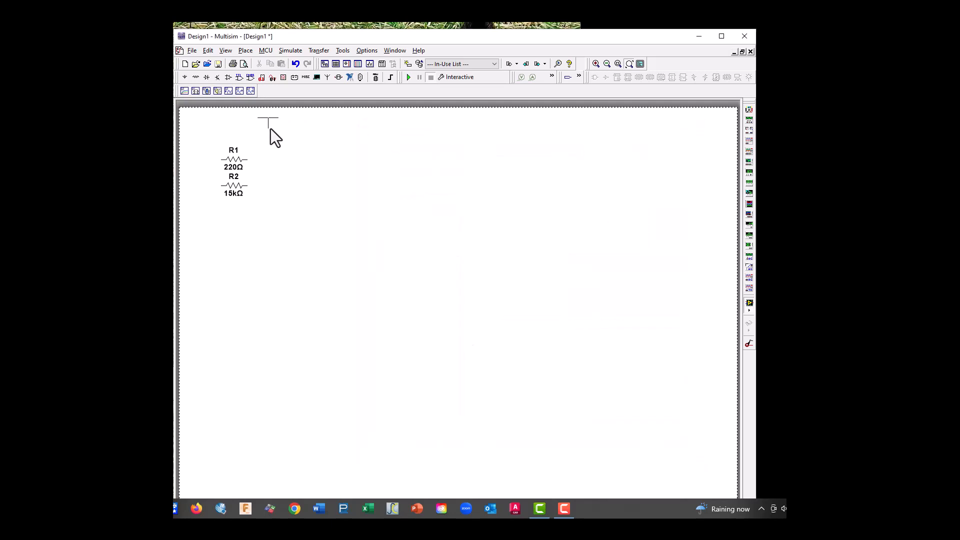
click(275, 140)
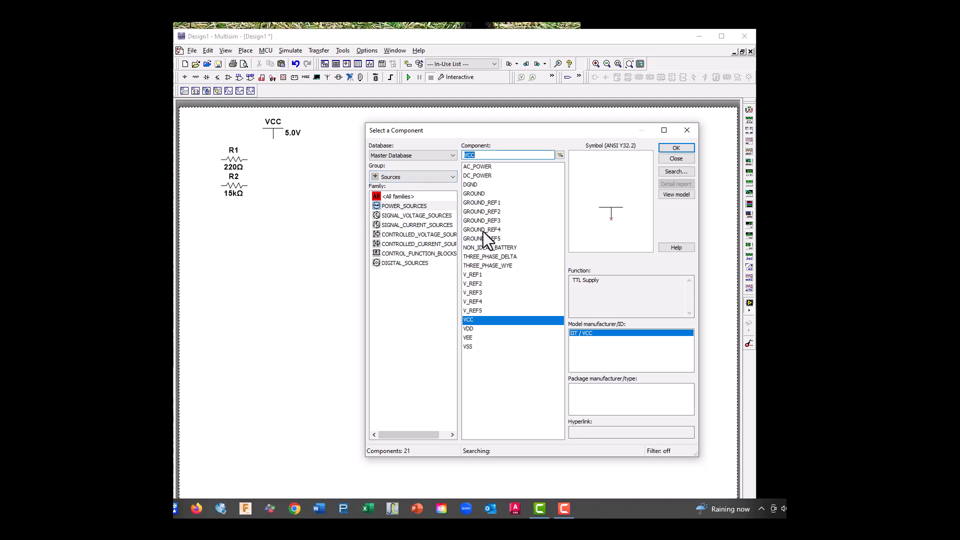
Place two GROUND symbols side by side below the resistors
click(475, 194)
click(676, 148)
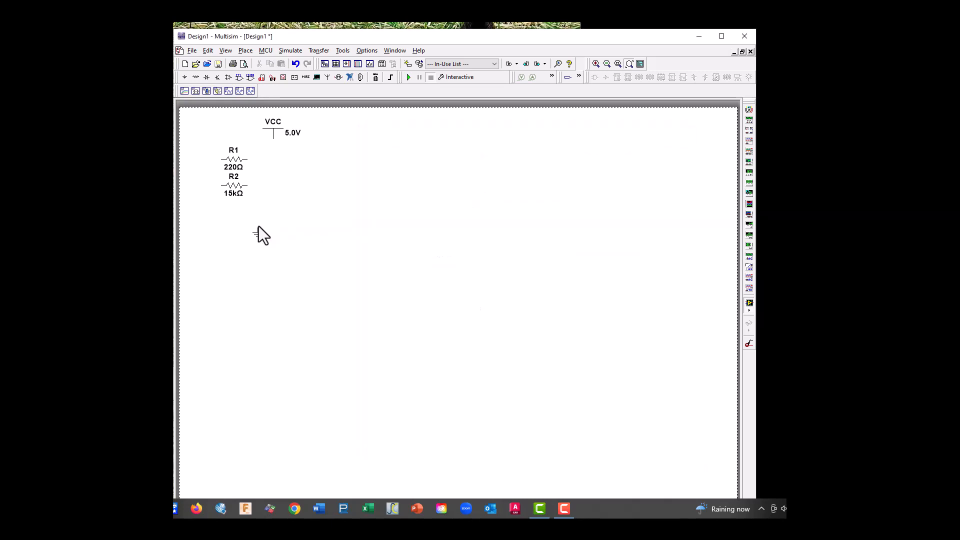
click(231, 226)
click(684, 149)
click(213, 221)
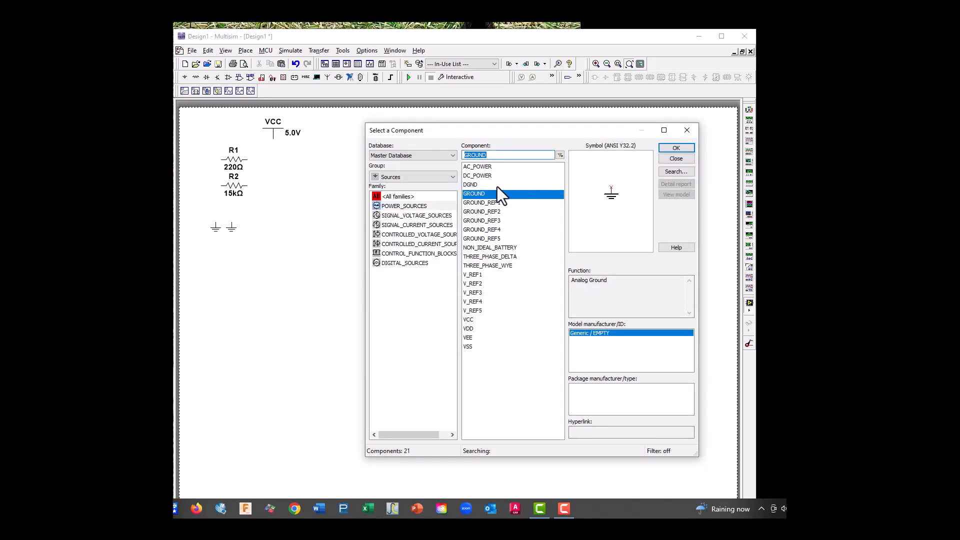
Place a 2N3904 transistor from the BJT_NPN family to the right of the resistors
click(392, 178)
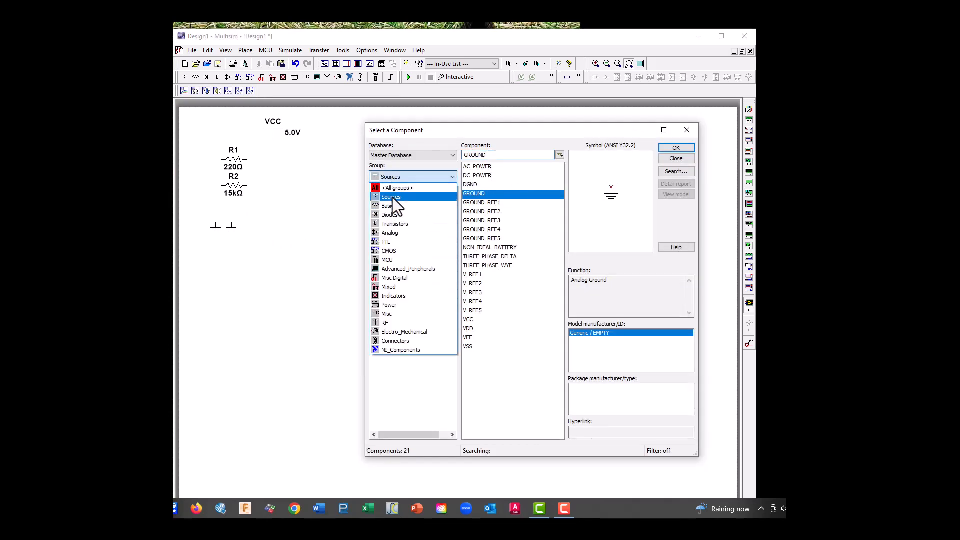
click(393, 222)
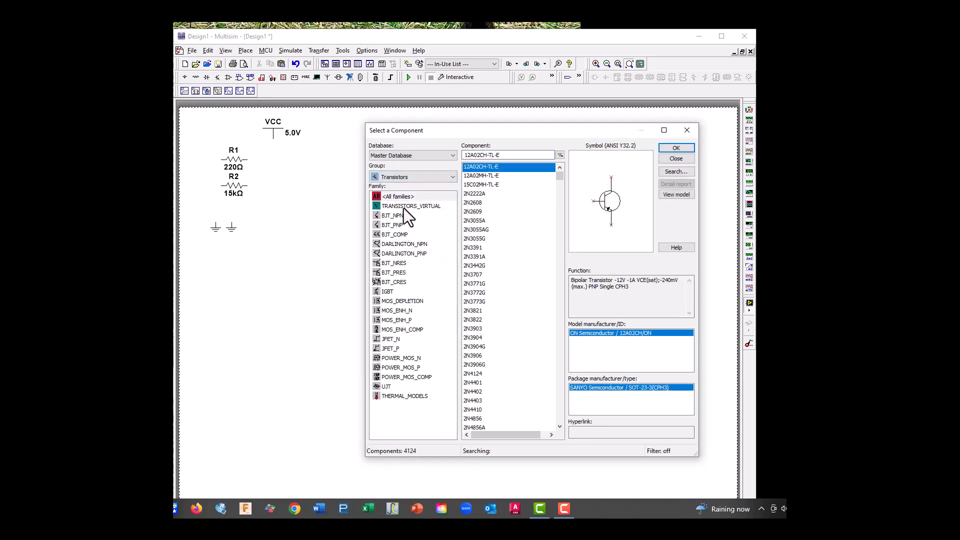
click(394, 216)
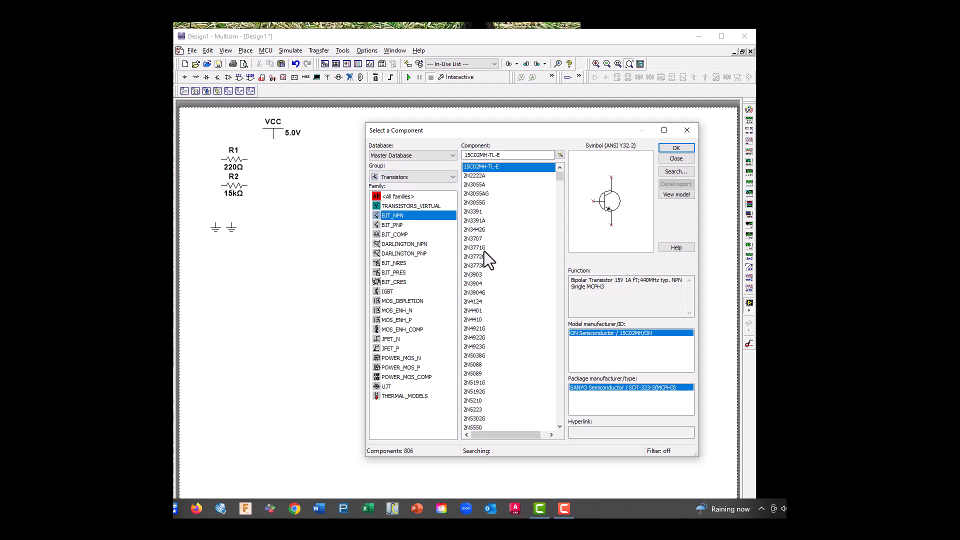
click(478, 284)
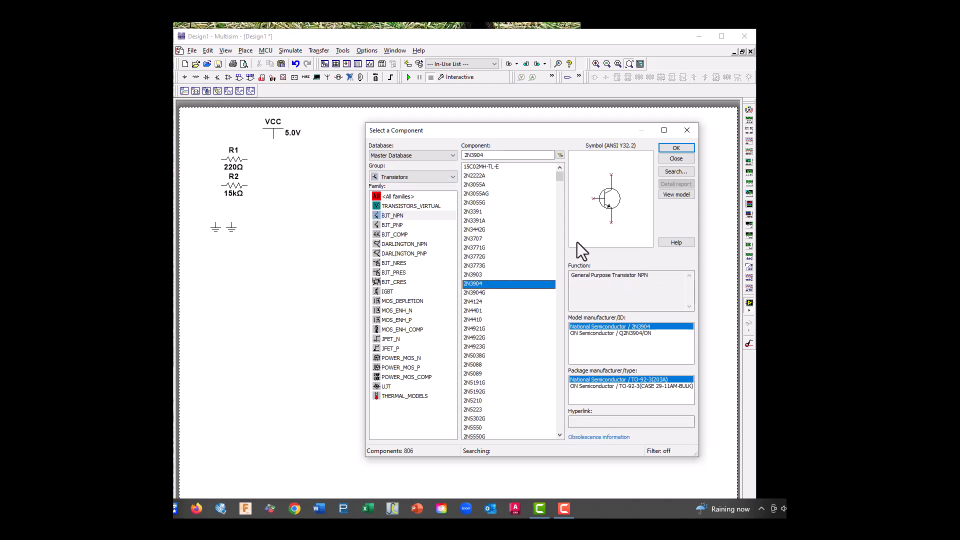
click(676, 150)
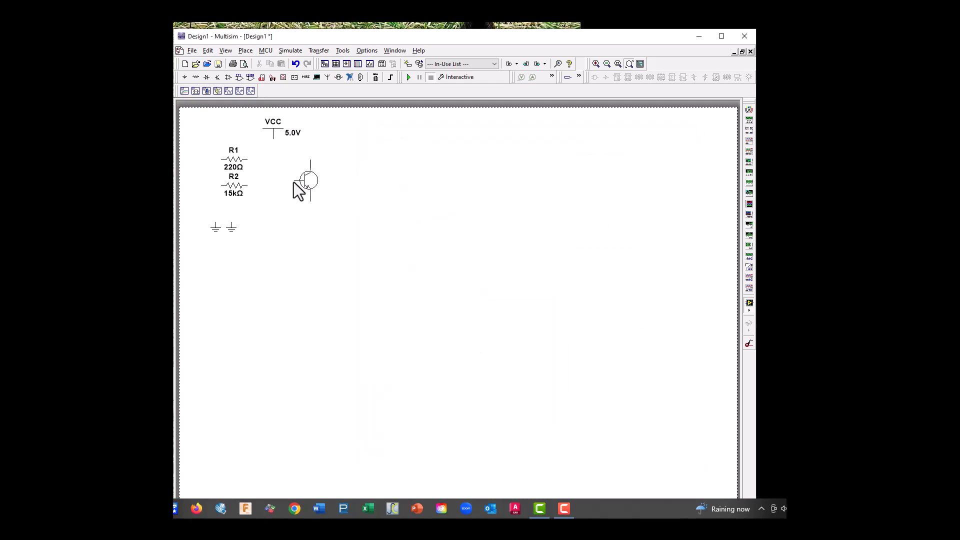
click(293, 182)
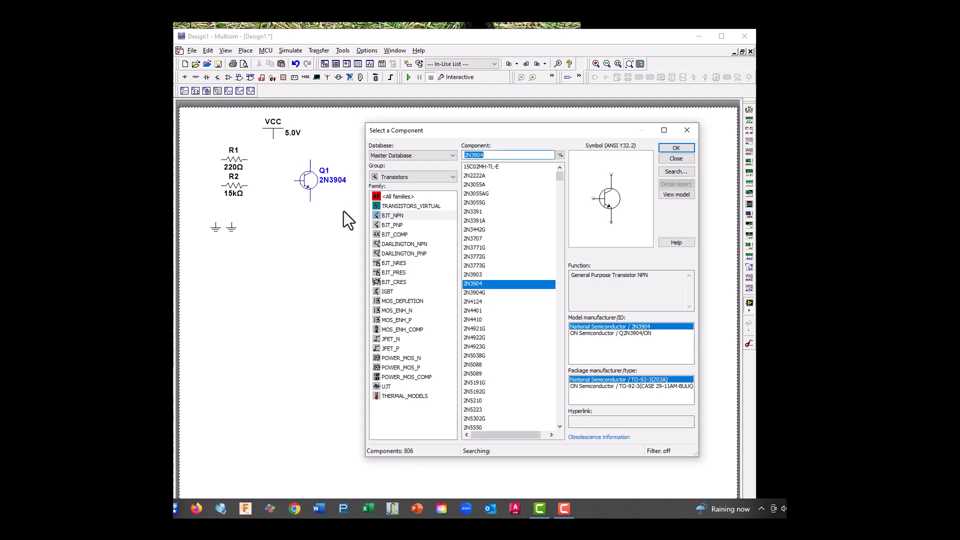
Place an LED_green from the Diodes group below VCC and finish selecting components
click(394, 180)
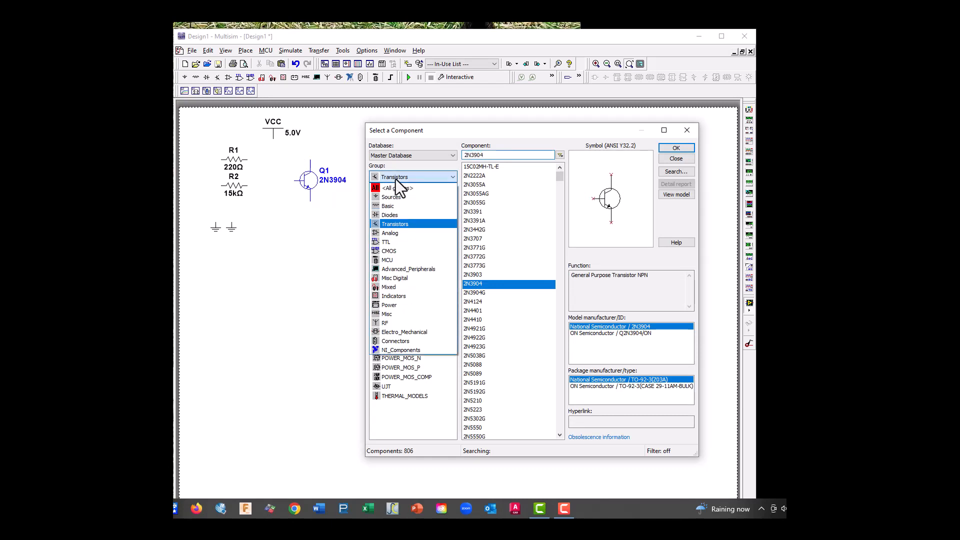
click(395, 216)
click(388, 244)
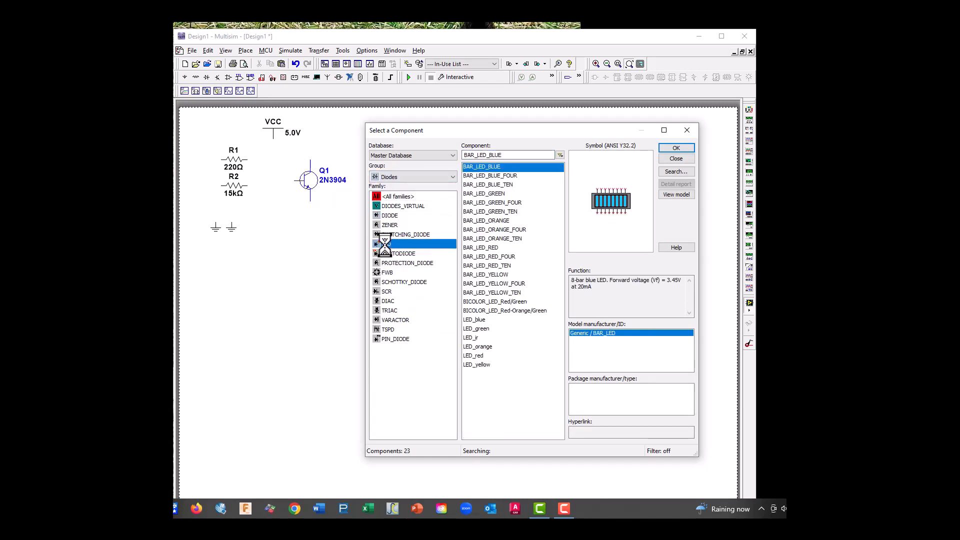
click(487, 329)
click(676, 148)
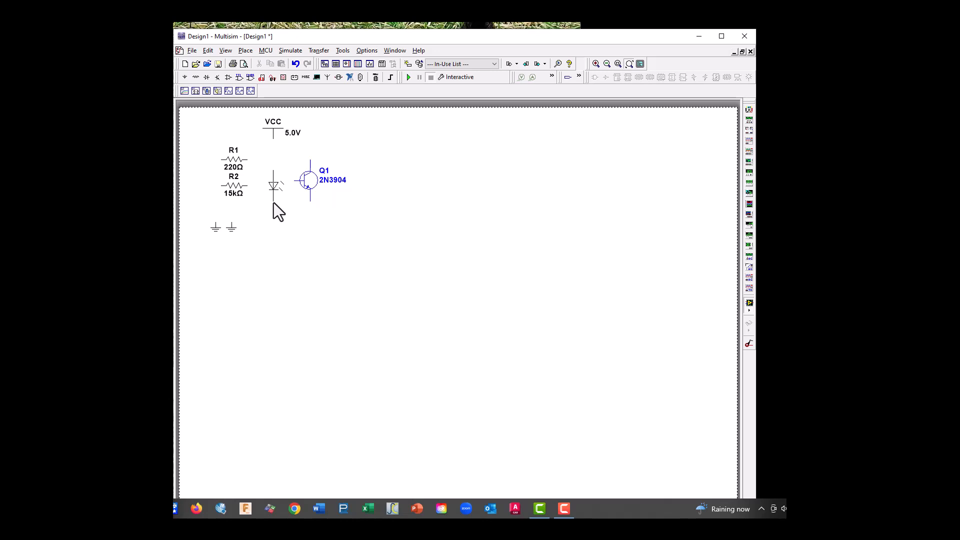
click(273, 203)
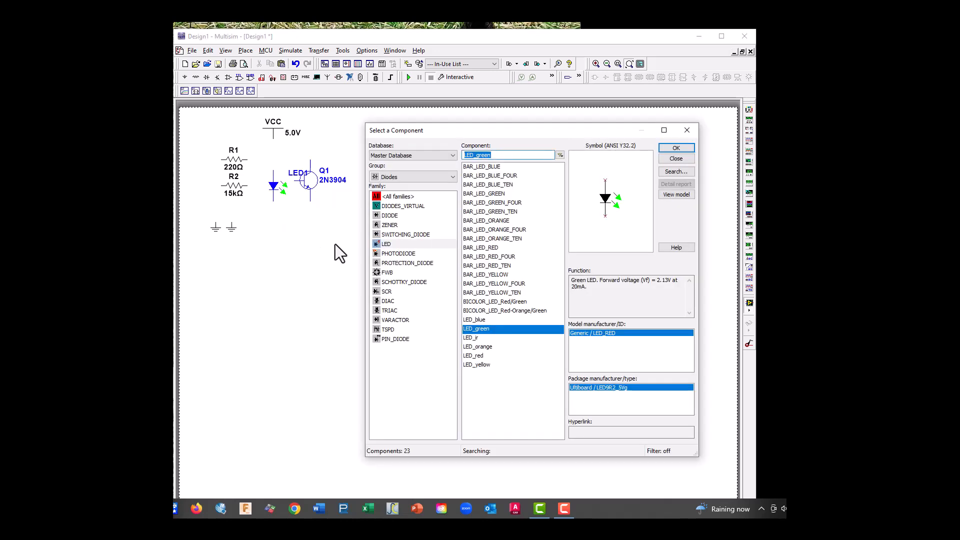
click(688, 131)
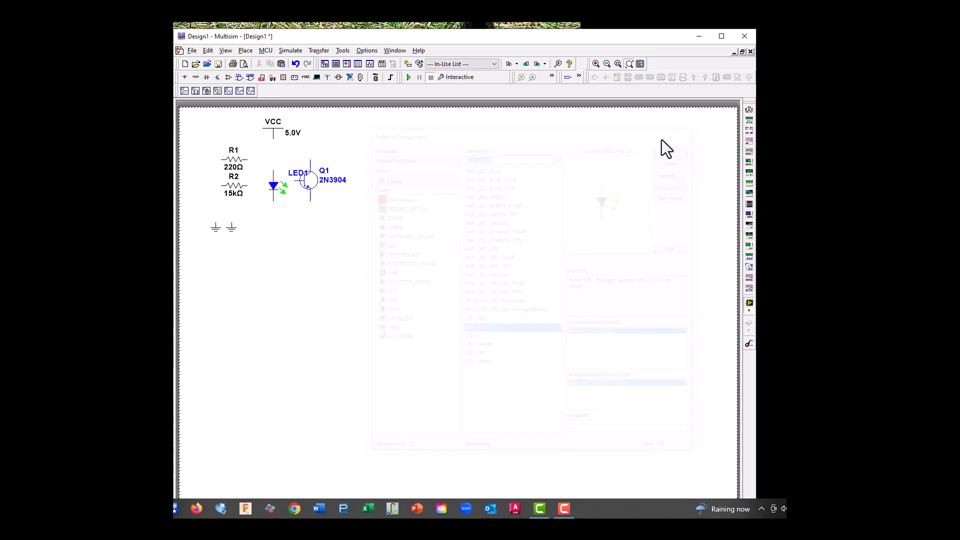
Rearrange the parts so R2 sits level with Q1's base on its left and LED1 lies just below Q1
click(222, 50)
click(228, 88)
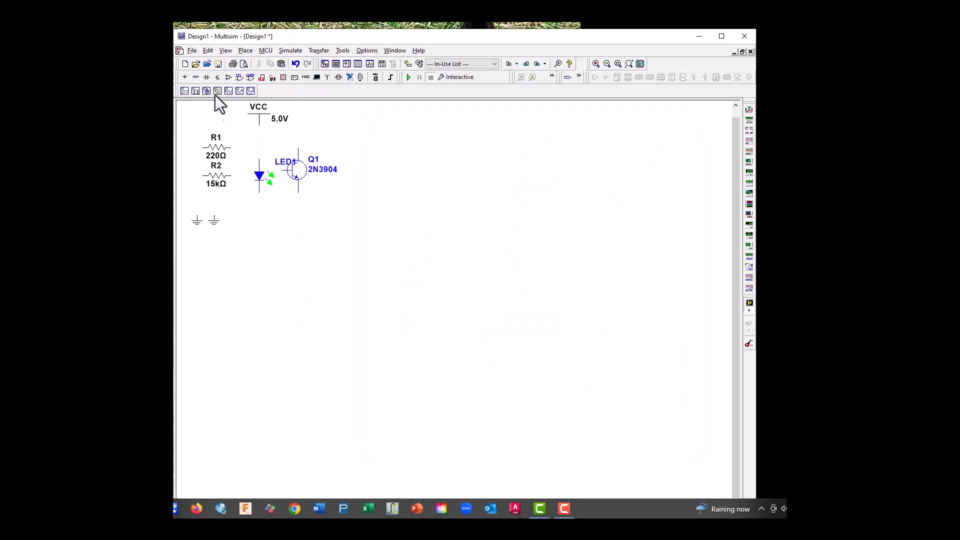
click(226, 51)
click(241, 108)
drag(185, 104, 361, 271)
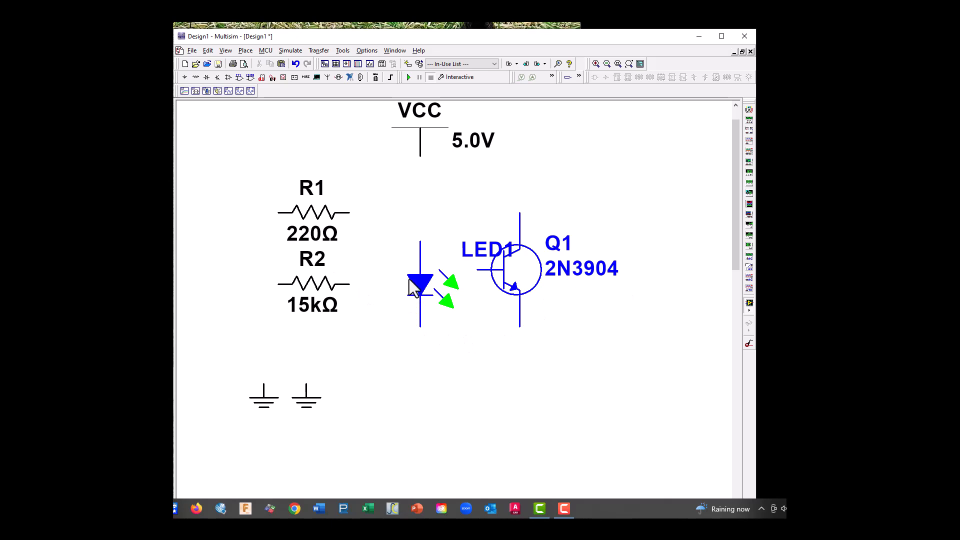
drag(413, 284, 418, 396)
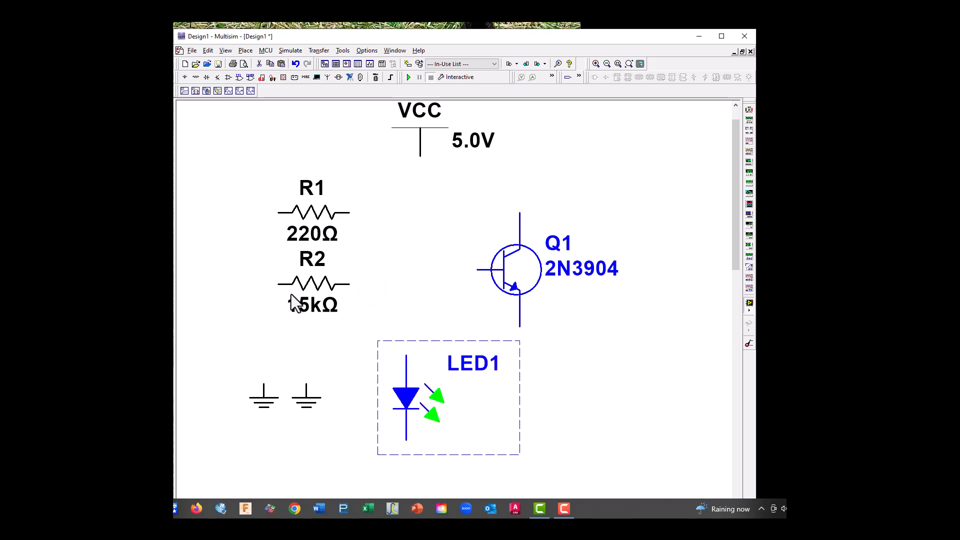
drag(307, 286, 280, 314)
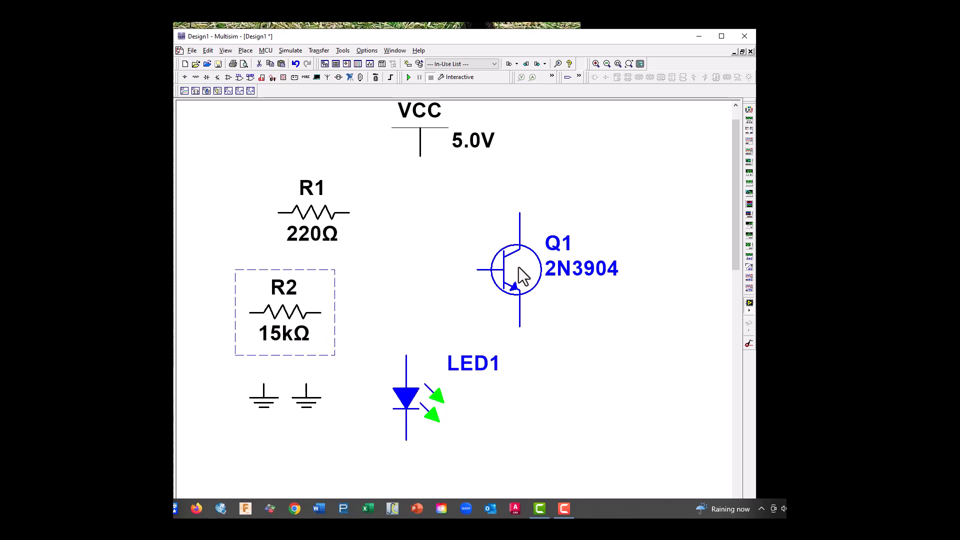
drag(516, 277, 389, 321)
click(410, 256)
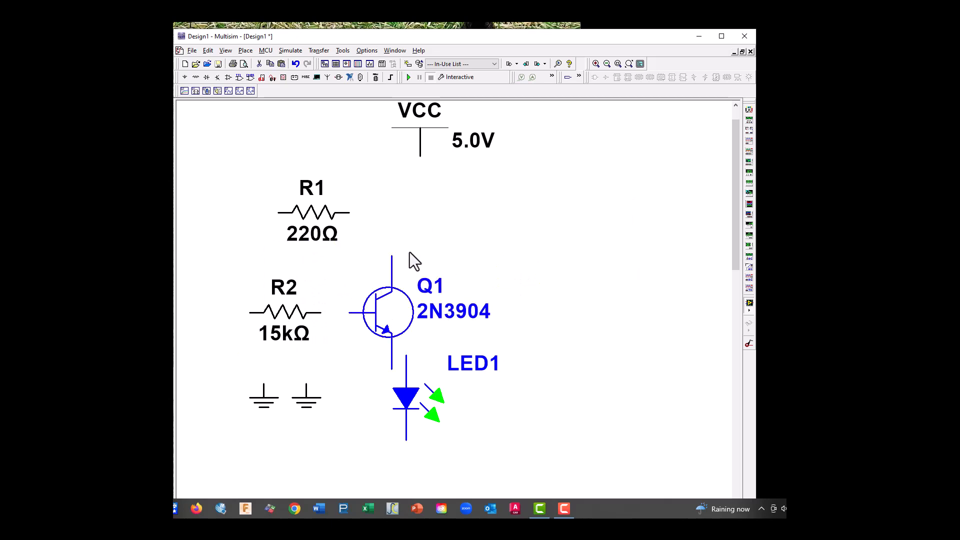
Rotate resistor R1 90° clockwise so it stands vertically
right_click(304, 218)
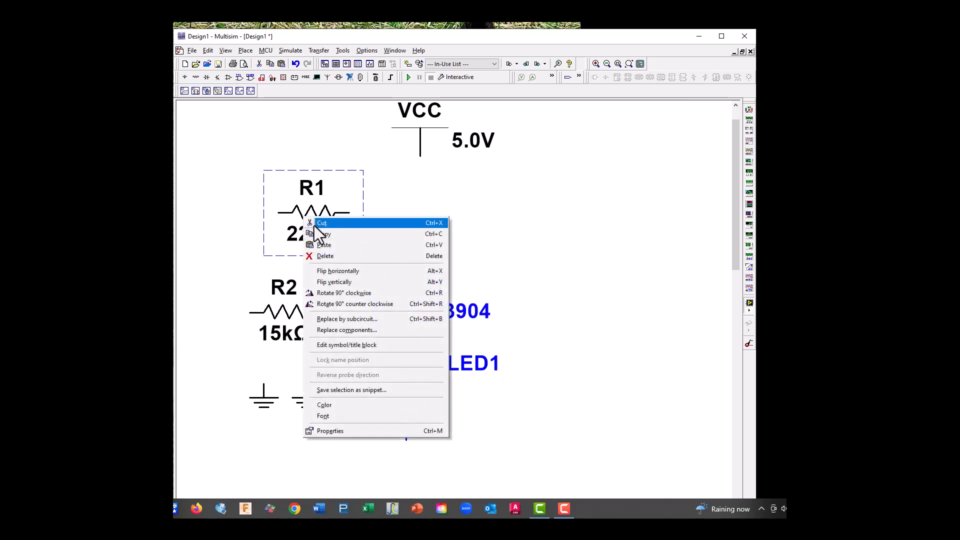
click(337, 293)
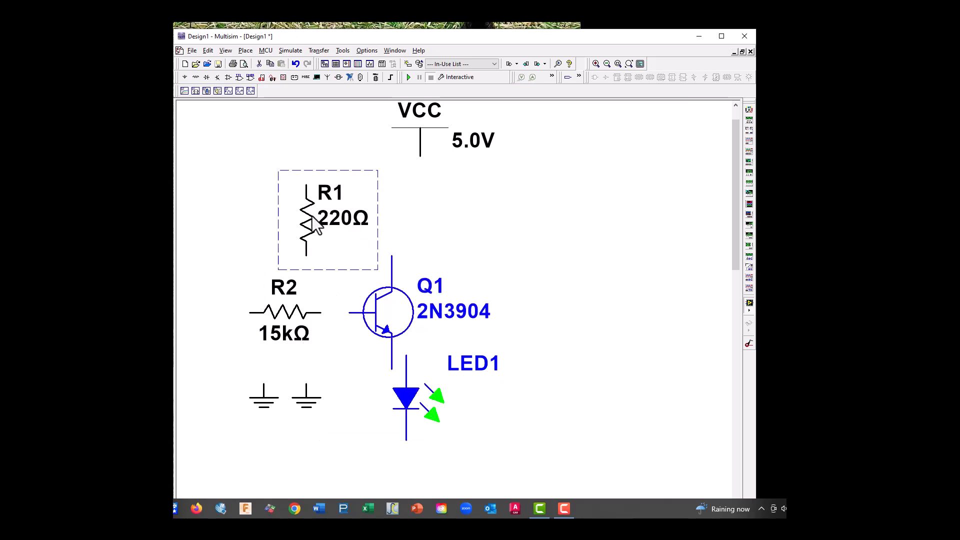
Stack VCC, R1, LED1 and Q1 in one vertical column, in that order, with their terminals aligned
drag(306, 231, 386, 206)
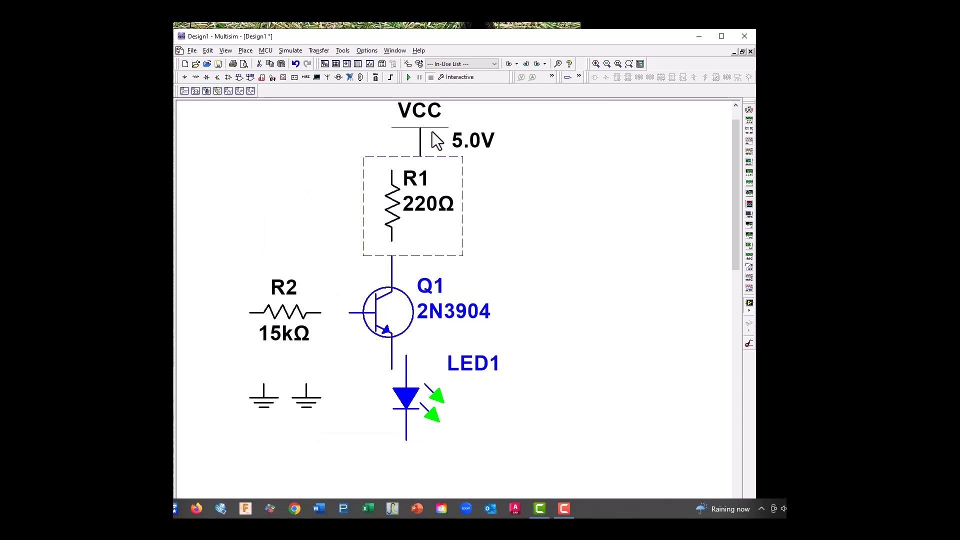
drag(431, 131, 391, 144)
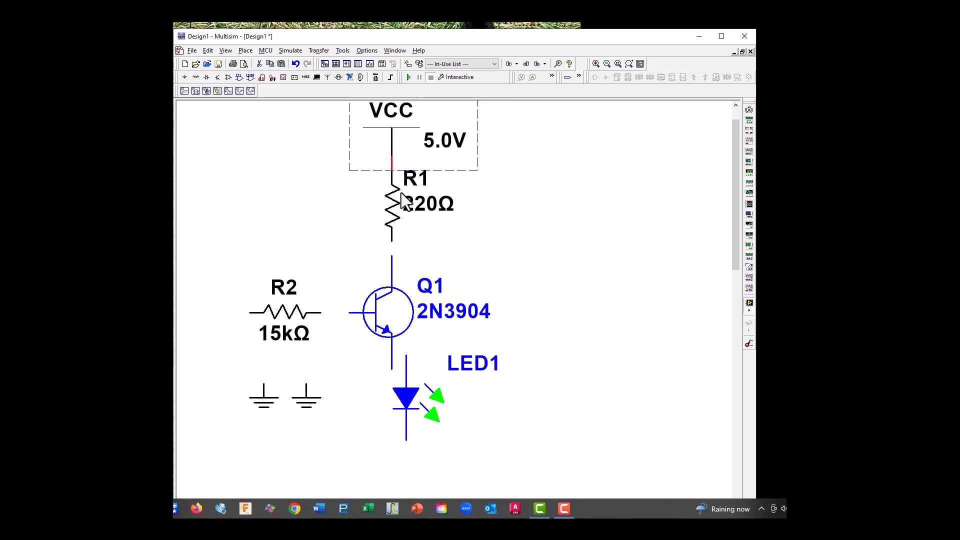
drag(404, 397, 475, 255)
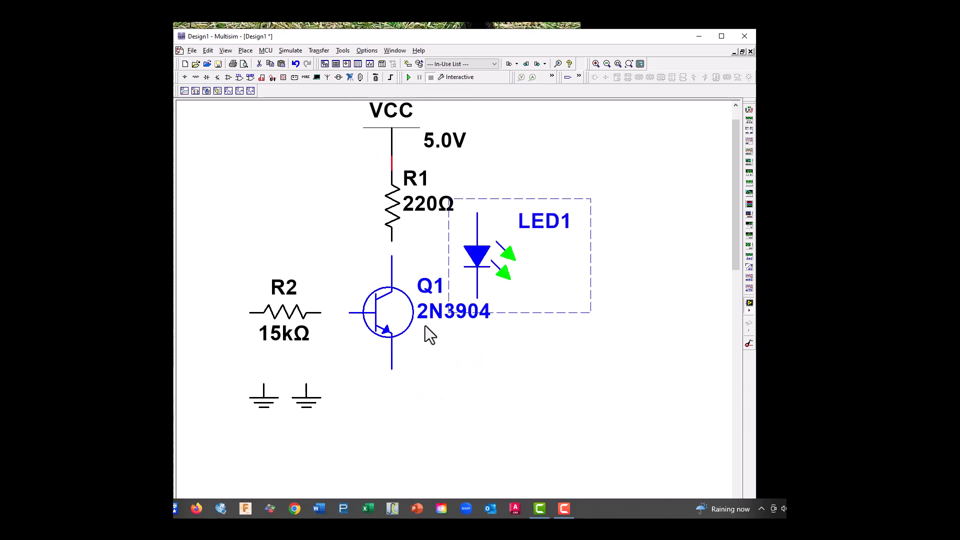
drag(398, 342, 397, 442)
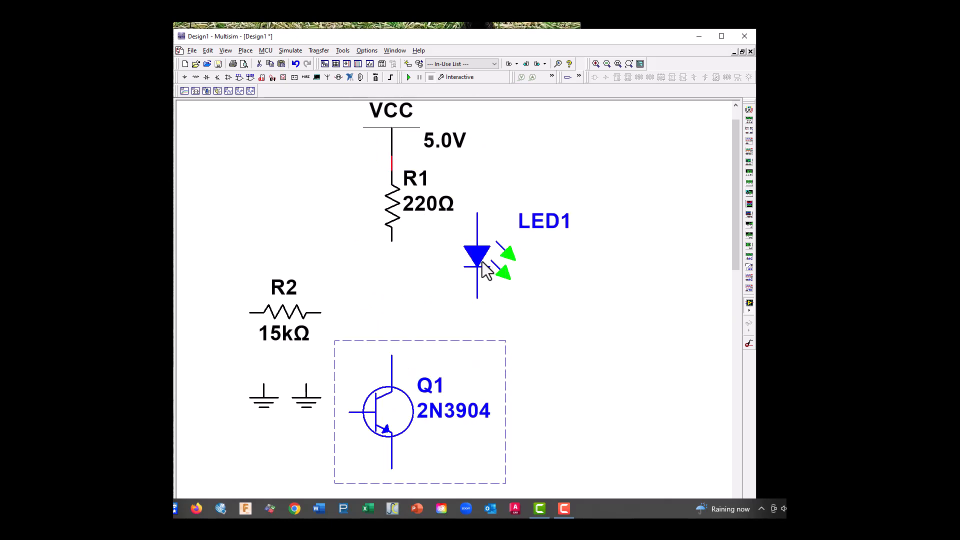
drag(485, 270, 400, 313)
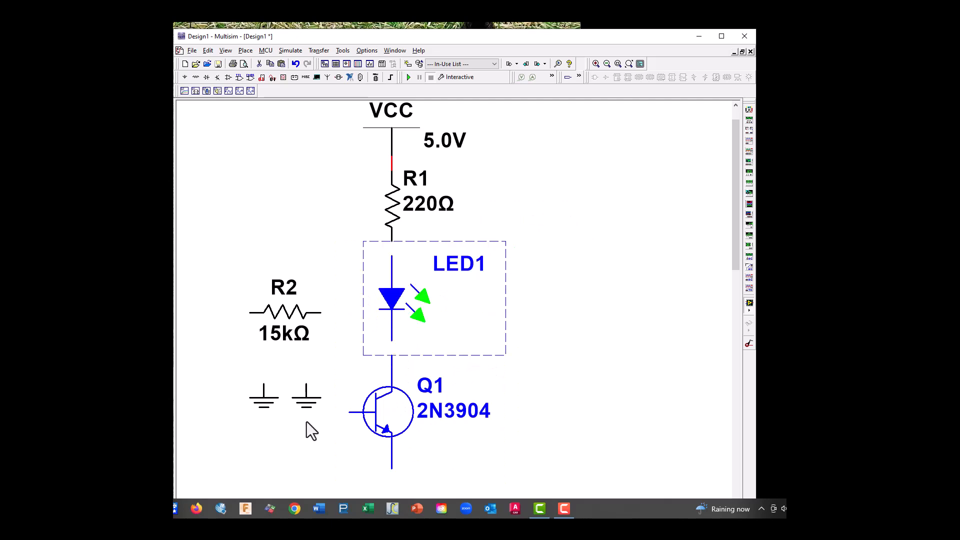
Position one ground below Q1's emitter and R2 level with Q1's base, deleting the spare ground beside R2
drag(308, 402, 391, 498)
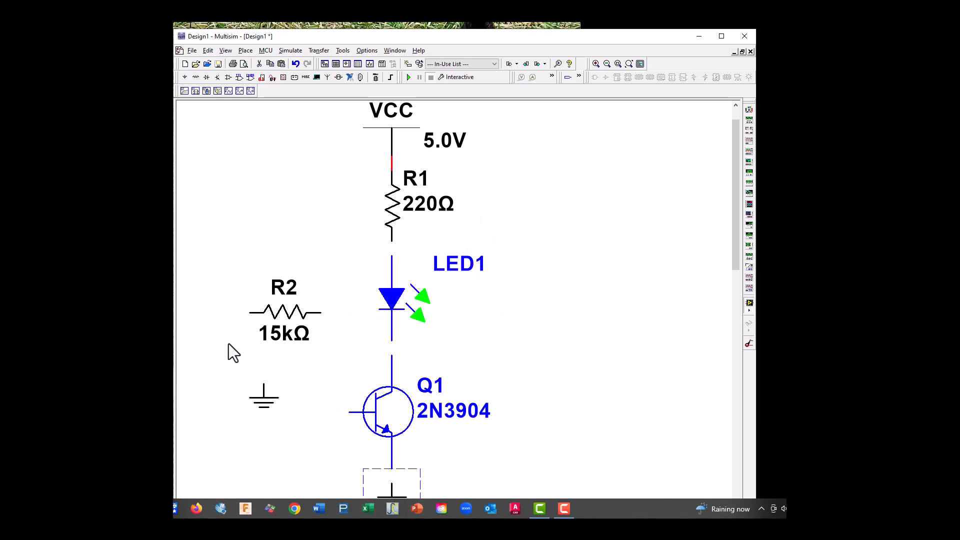
drag(279, 314, 288, 407)
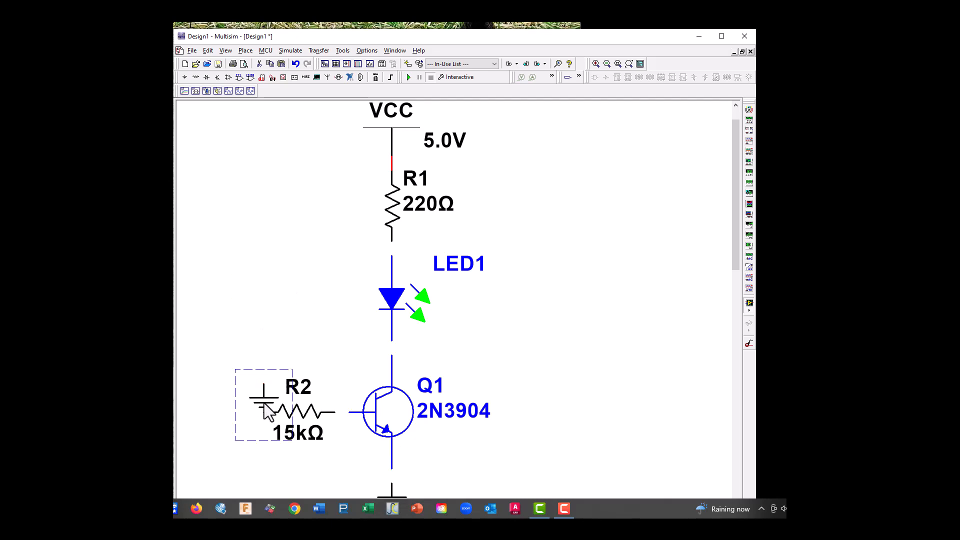
key(Delete)
Wire R2 to Q1's base and connect LED1 in series between R1 and Q1's collector
click(333, 415)
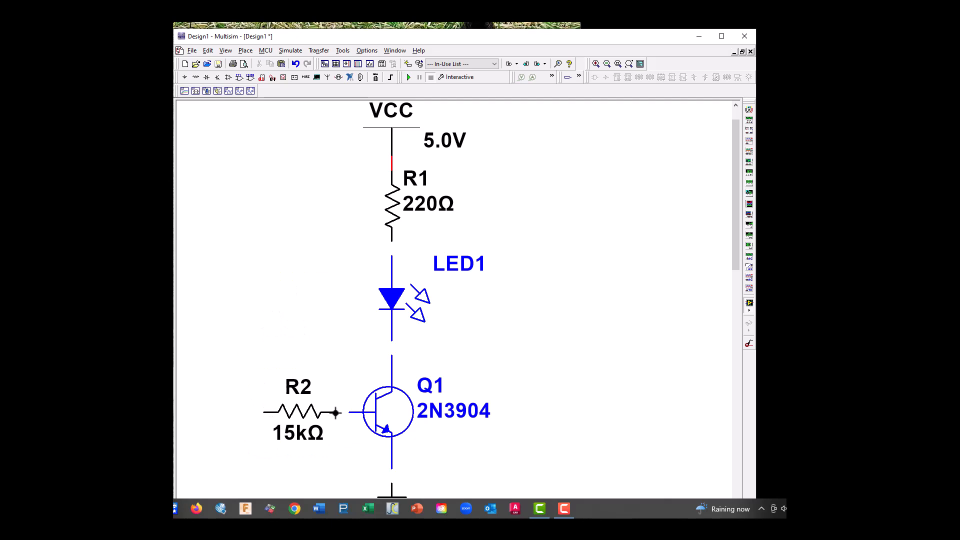
click(350, 412)
click(393, 356)
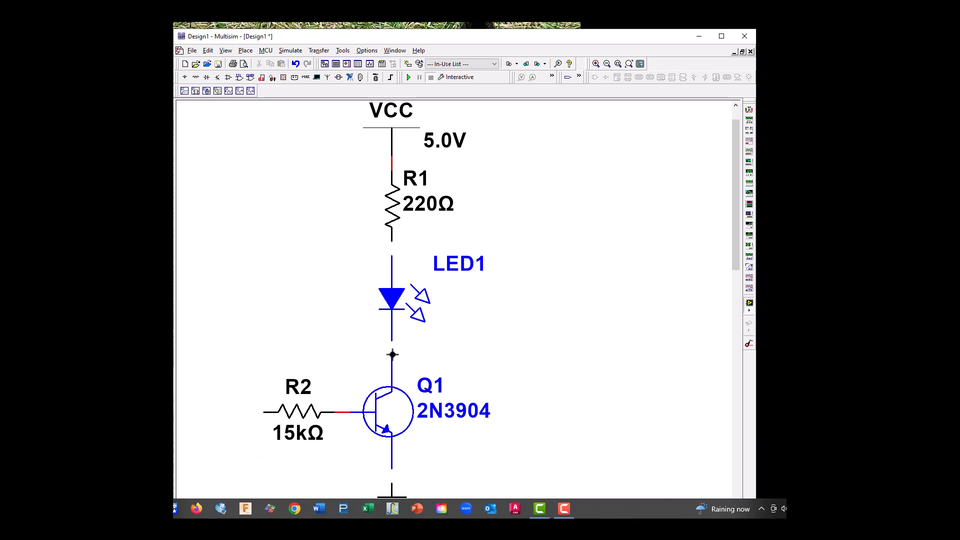
click(391, 341)
click(392, 254)
click(391, 240)
click(260, 413)
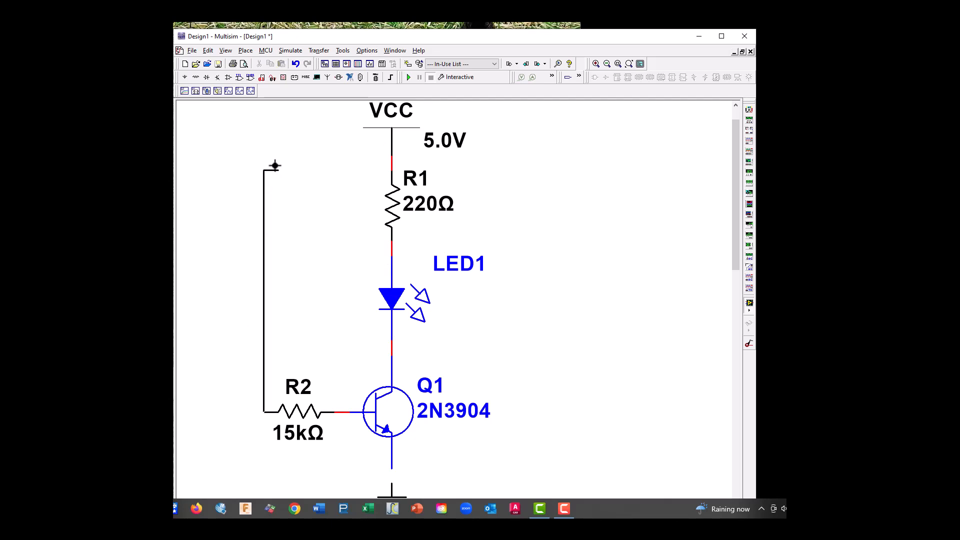
click(392, 165)
key(ctrl+z)
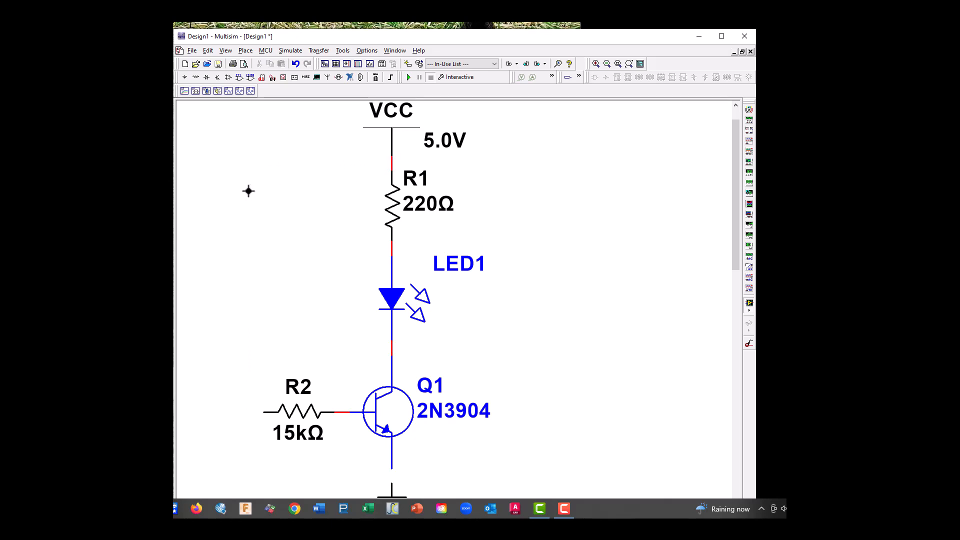
Move VCC up slightly to lengthen the wire between it and R1
click(389, 139)
drag(390, 139, 390, 125)
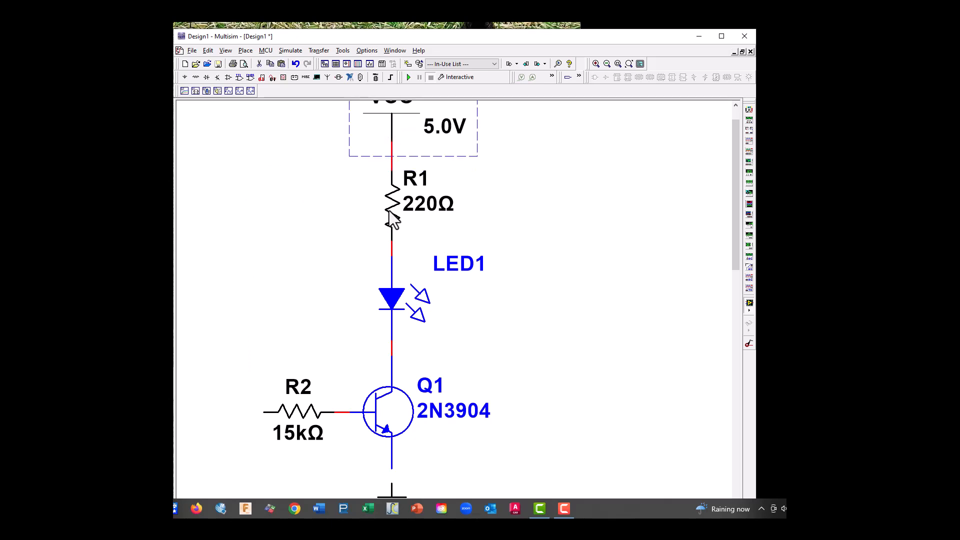
click(391, 212)
Wire R2's free end to the wire between VCC and R1, and connect Q1's emitter to ground
click(263, 411)
click(391, 155)
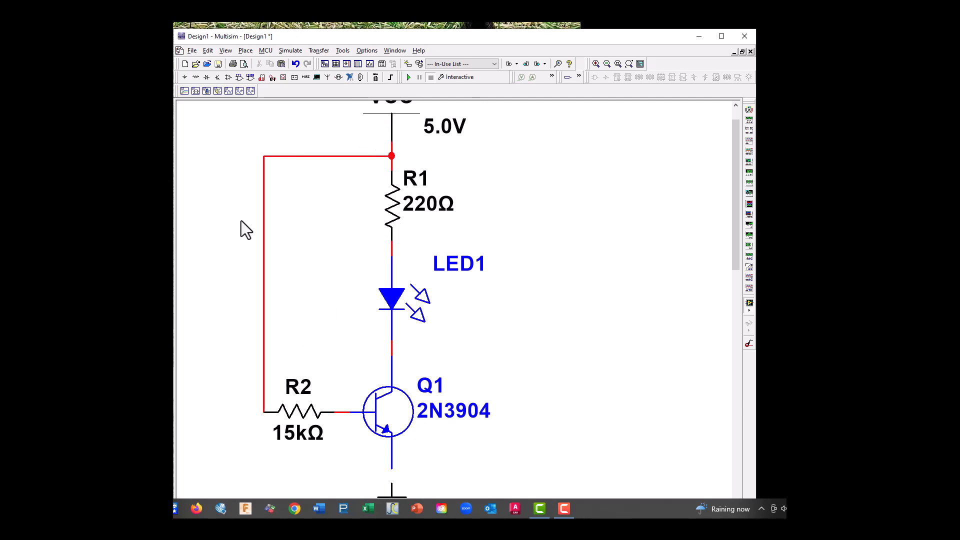
click(393, 481)
click(391, 467)
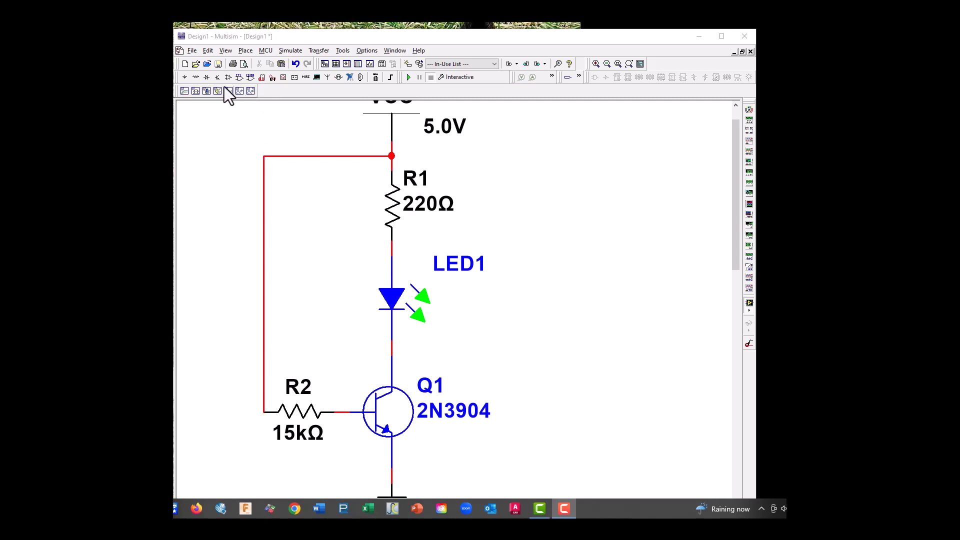
Save the design under the file name "Transistor Driver a" in the Circuit Design Suite 14.2 folder
click(192, 51)
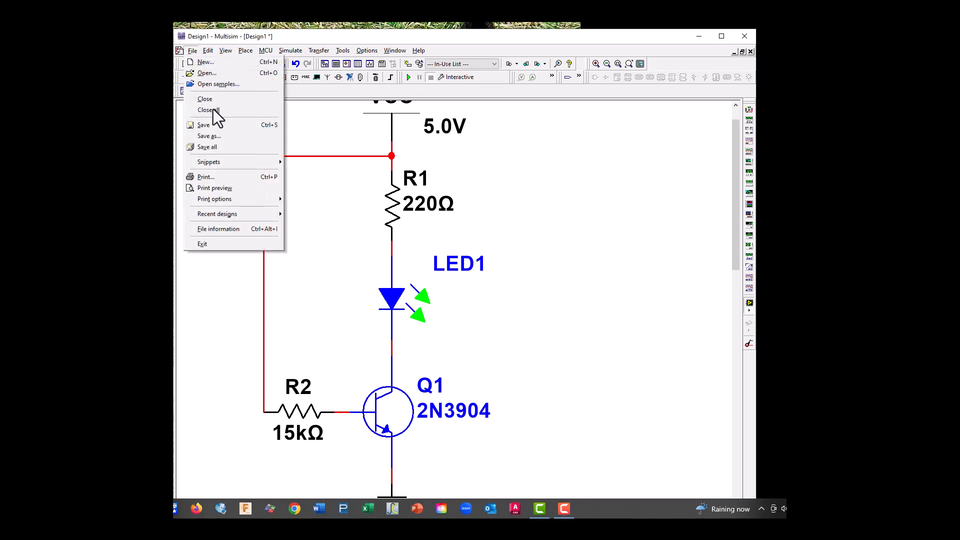
click(220, 135)
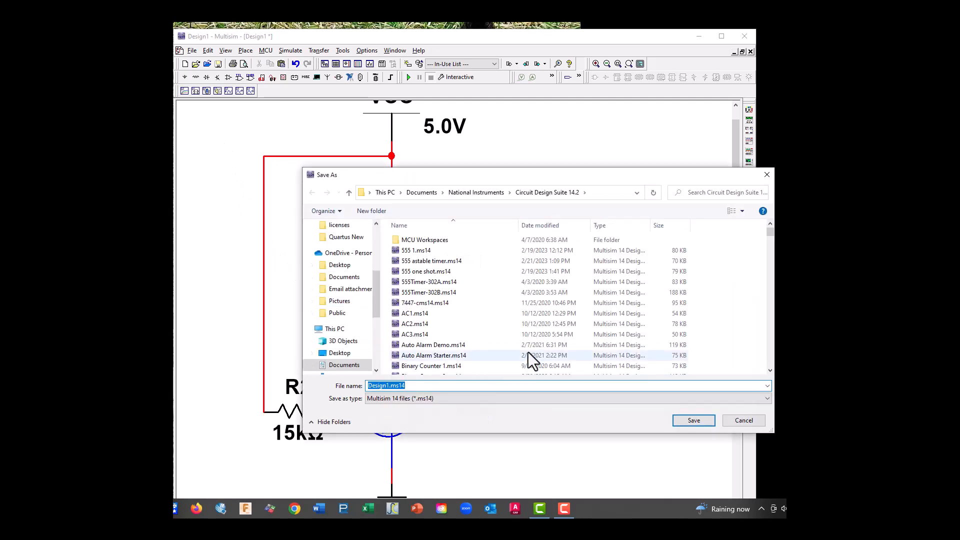
text(Tra)
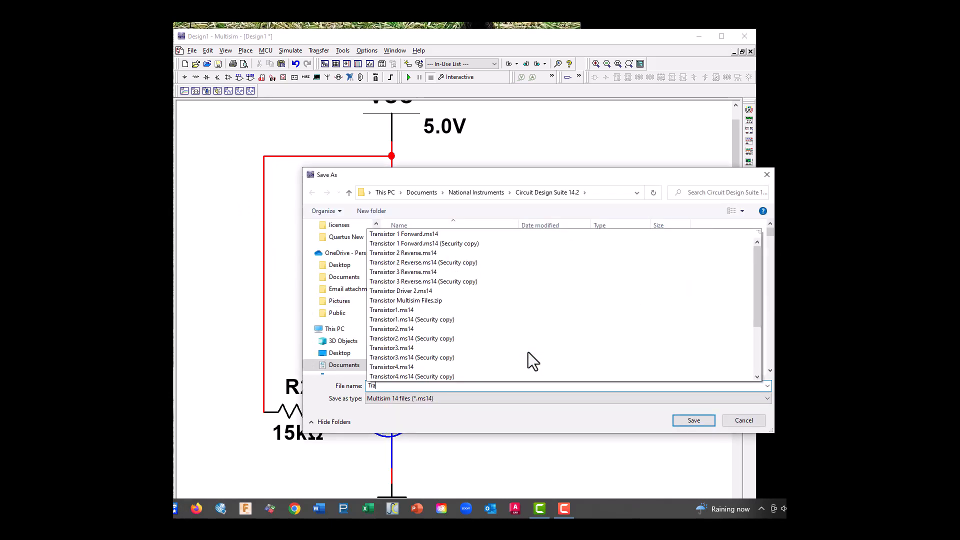
text(nsist)
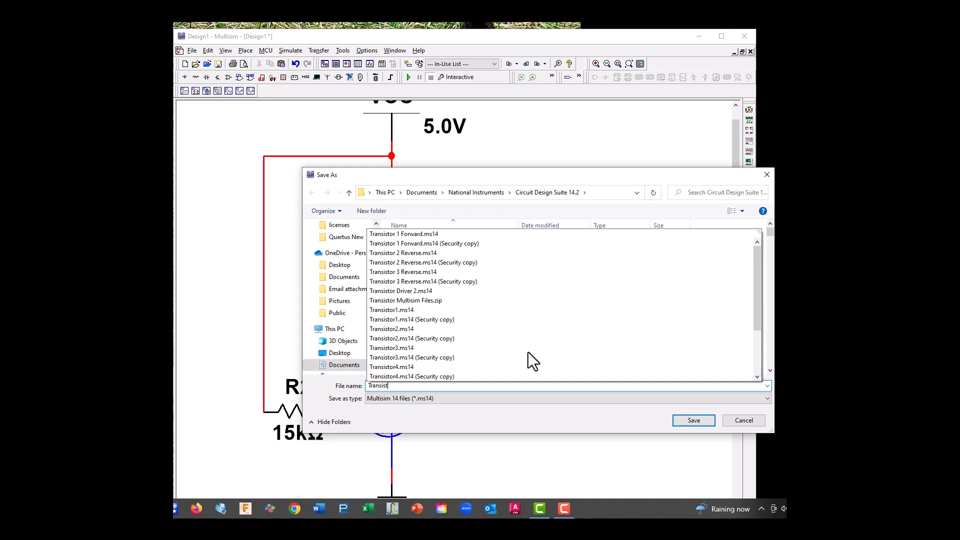
text(or D)
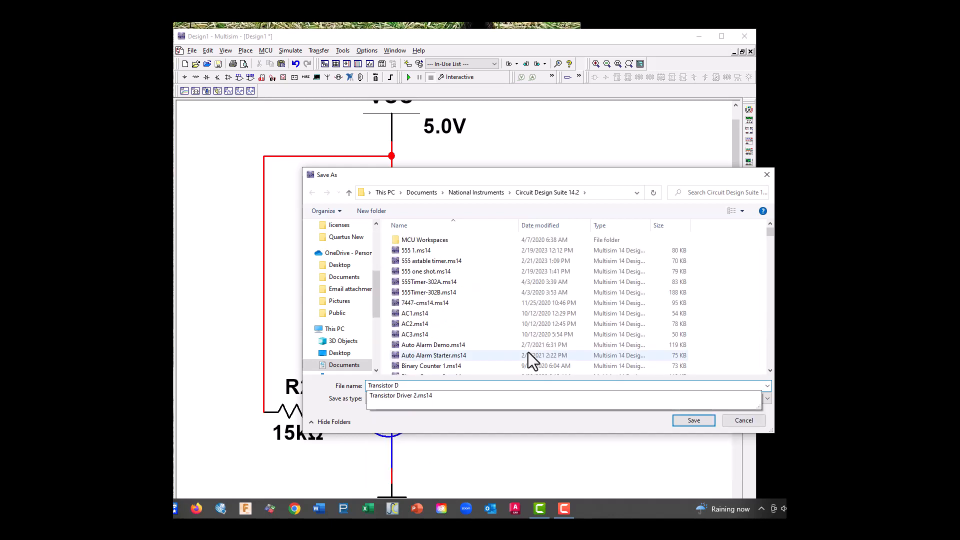
text(iver)
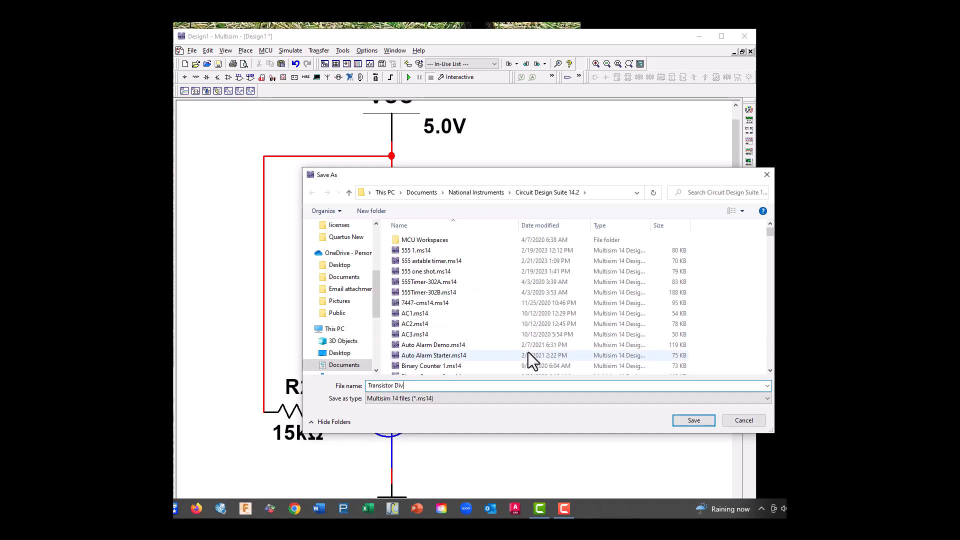
click(396, 389)
text(r)
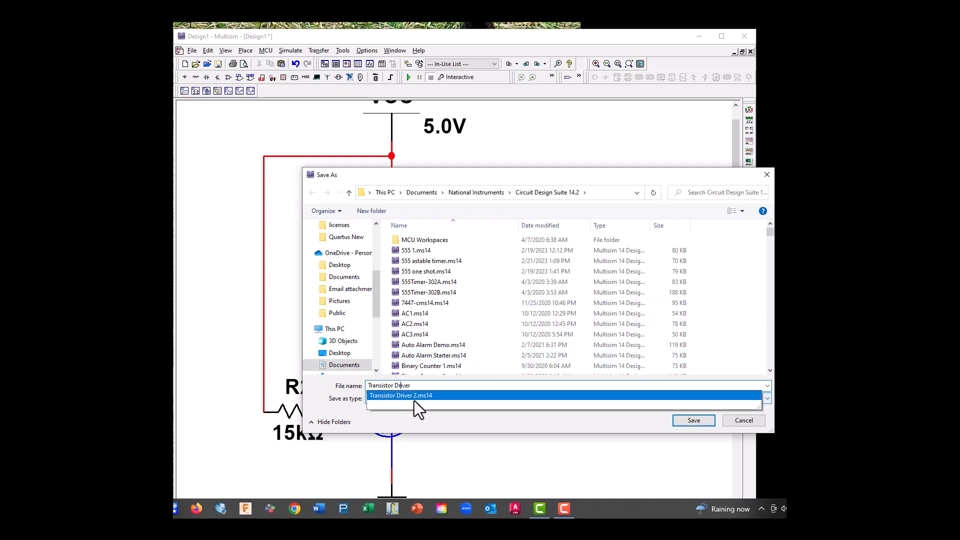
key(Escape)
click(417, 385)
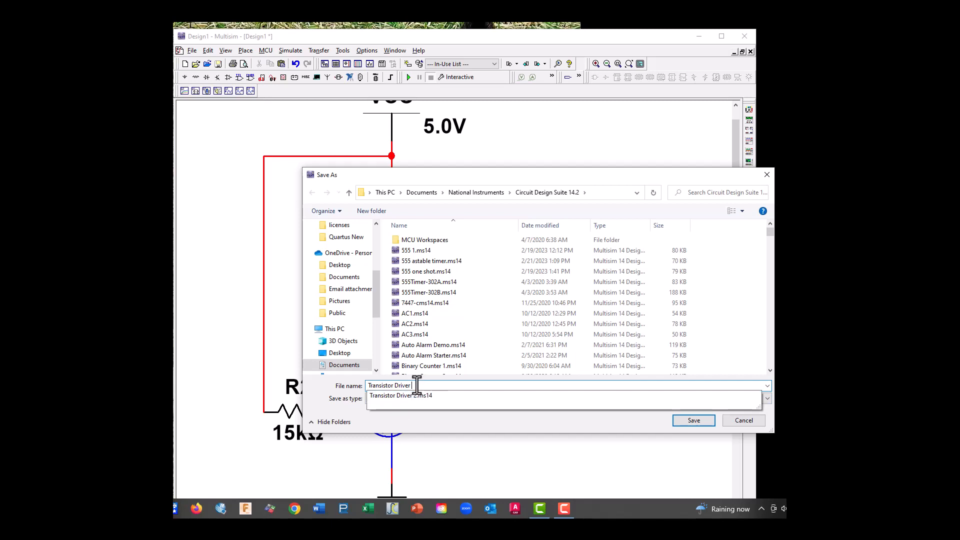
text(a)
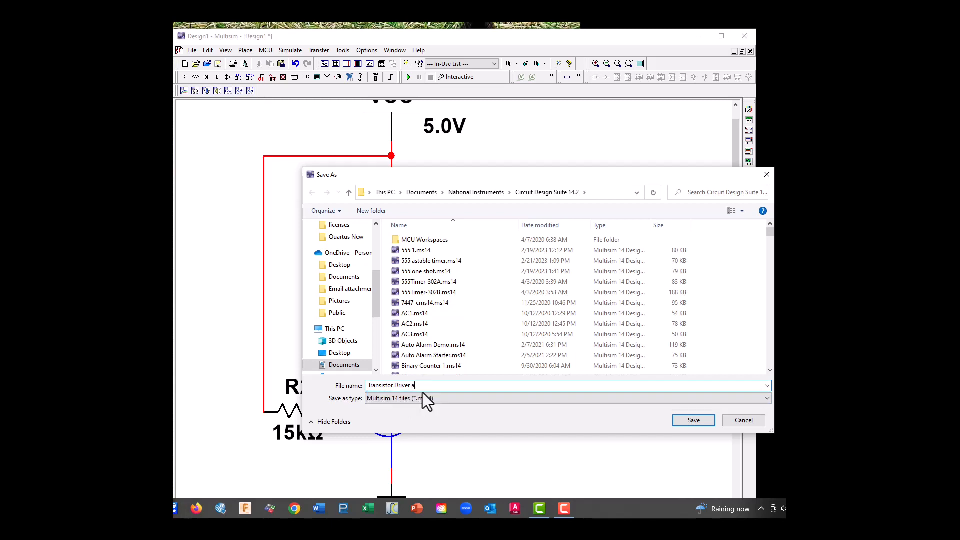
click(698, 421)
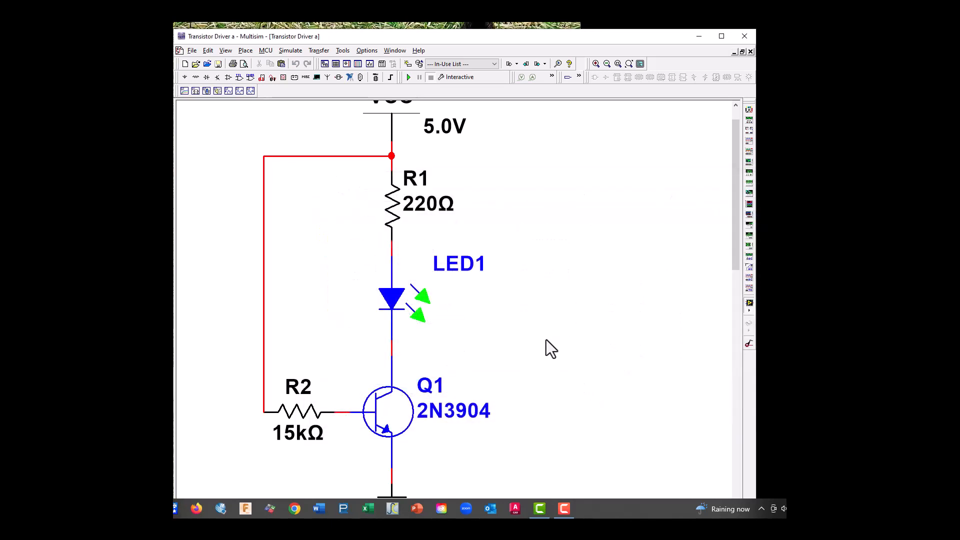
Move the entire circuit from the sheet's upper-left corner toward the middle of the sheet
click(220, 52)
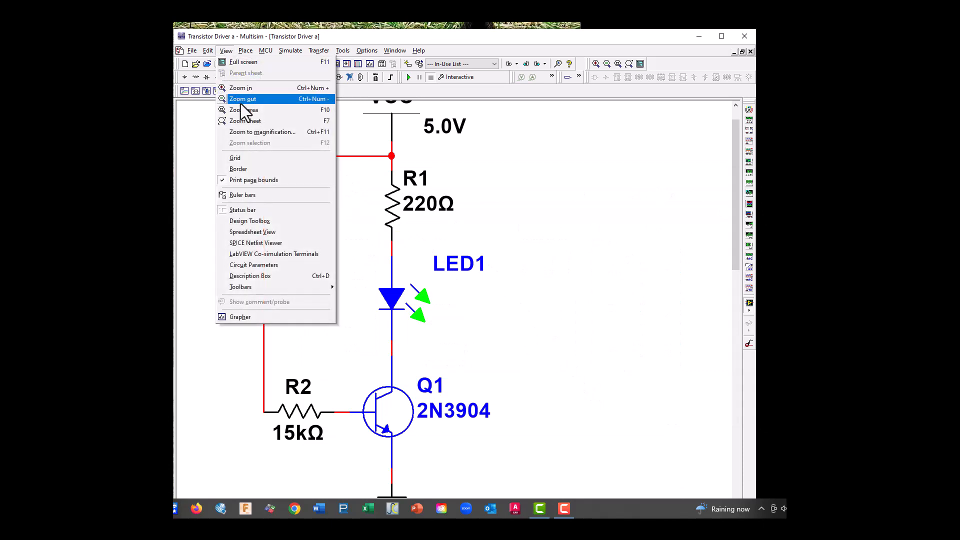
click(247, 121)
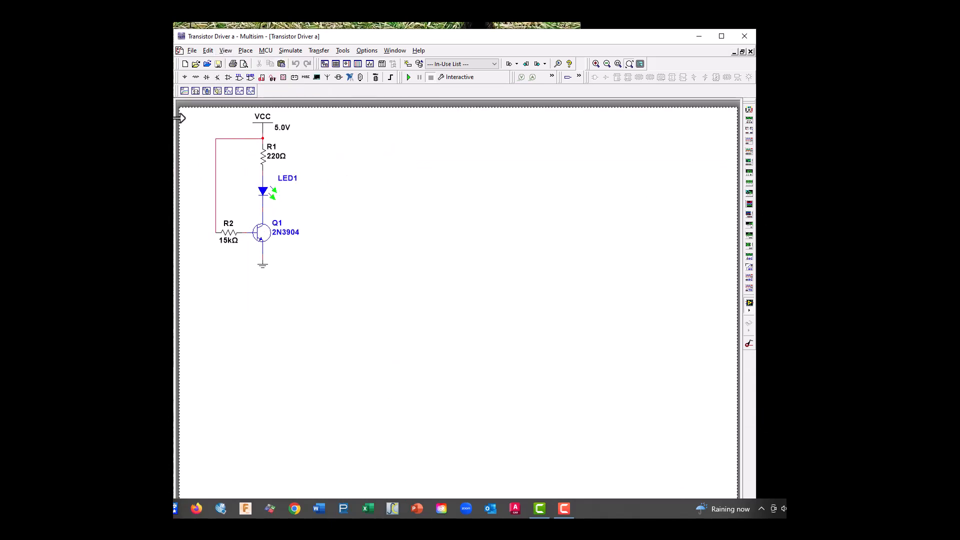
drag(195, 113, 319, 295)
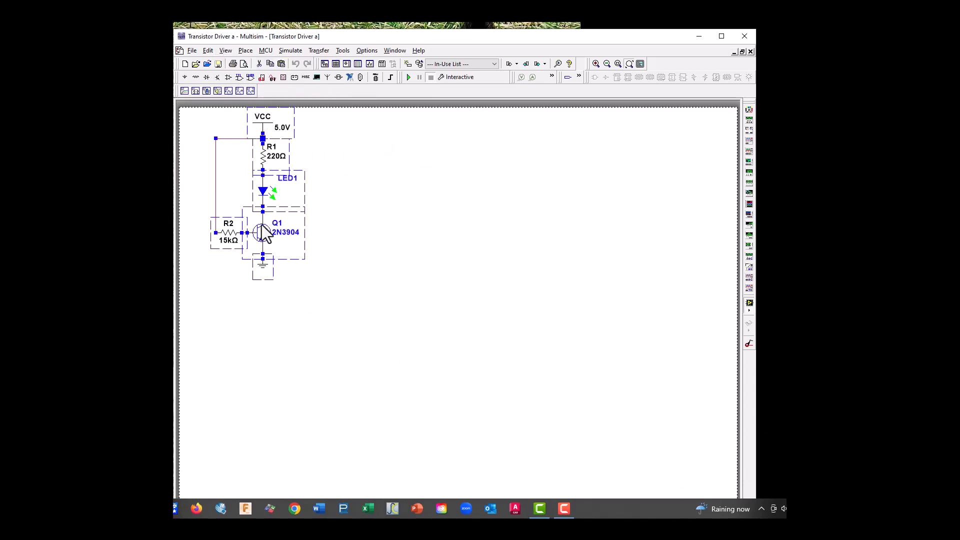
drag(263, 232, 379, 292)
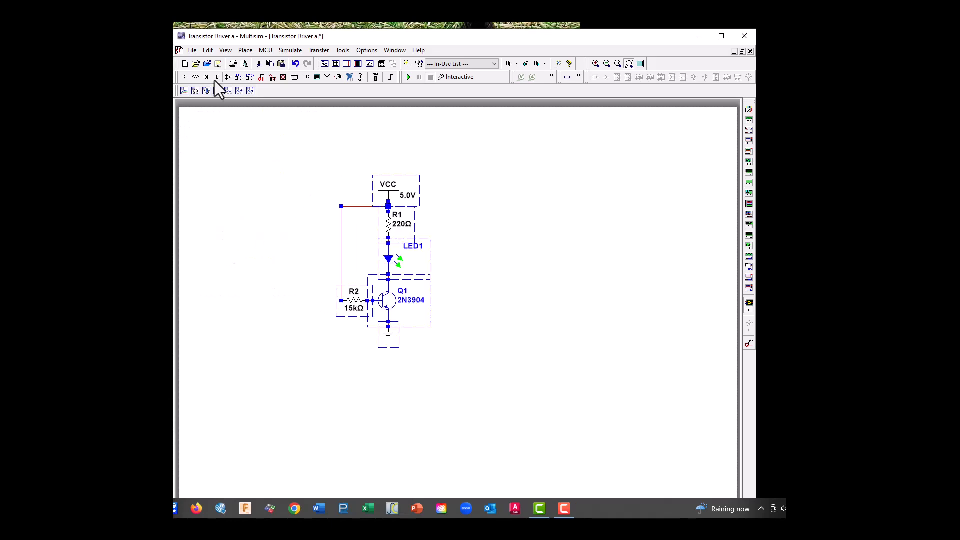
Delete the wire linking R2's free end to the junction between VCC and R1
click(224, 51)
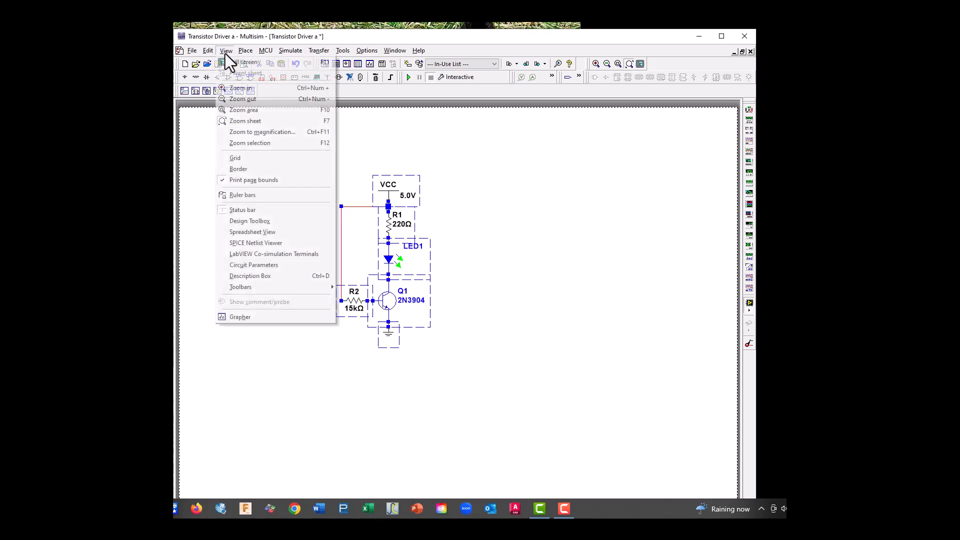
click(242, 112)
drag(278, 156, 525, 407)
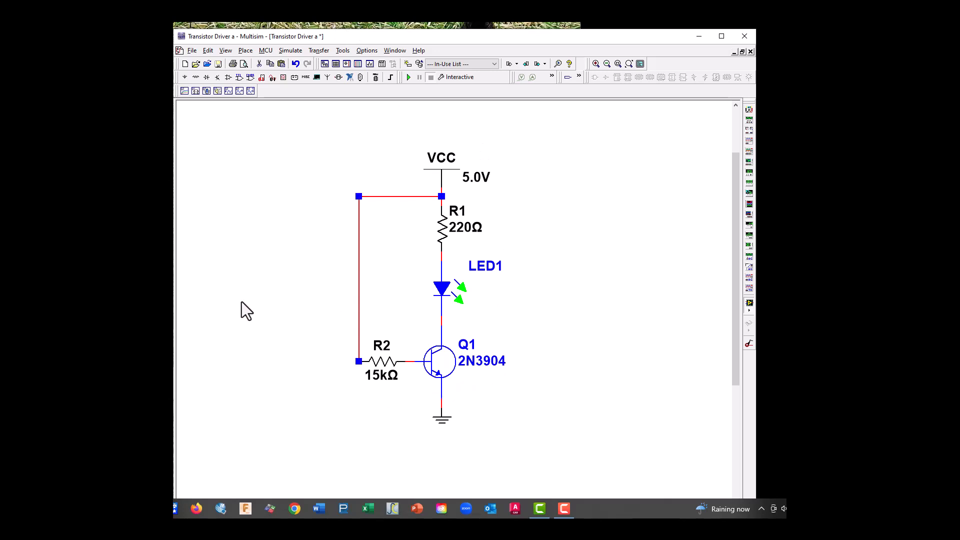
key(Delete)
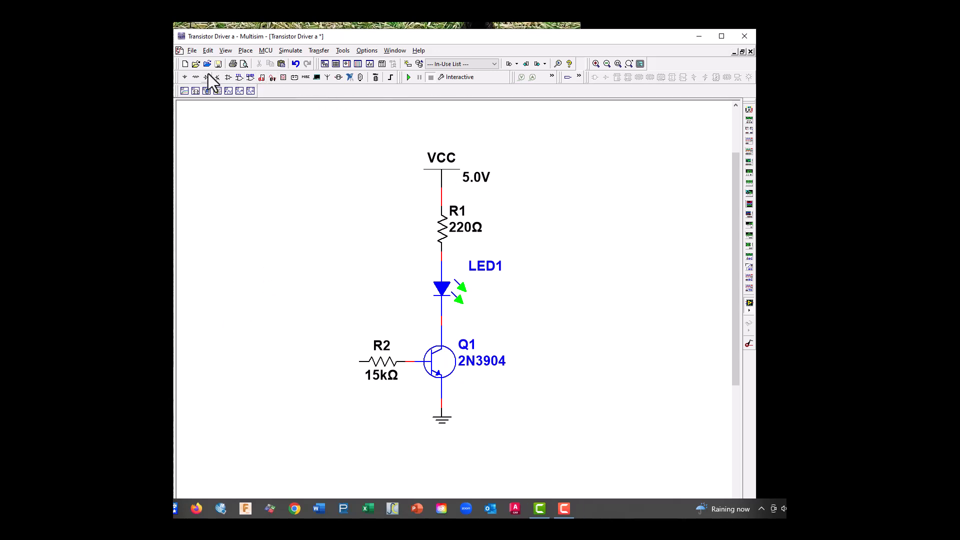
Place a CLOCK_VOLTAGE source from the SIGNAL_VOLTAGE_SOURCES family below and to the left of R2
click(196, 77)
click(404, 177)
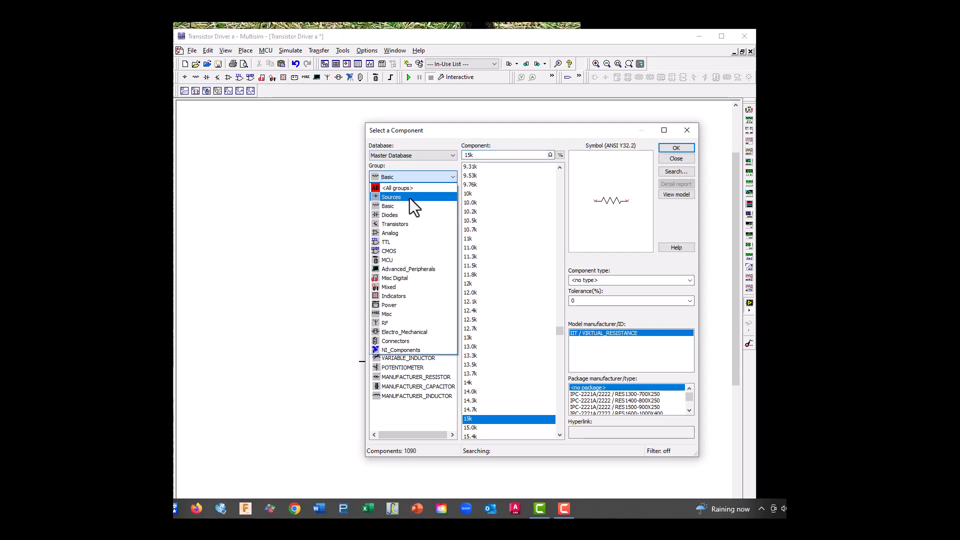
click(401, 196)
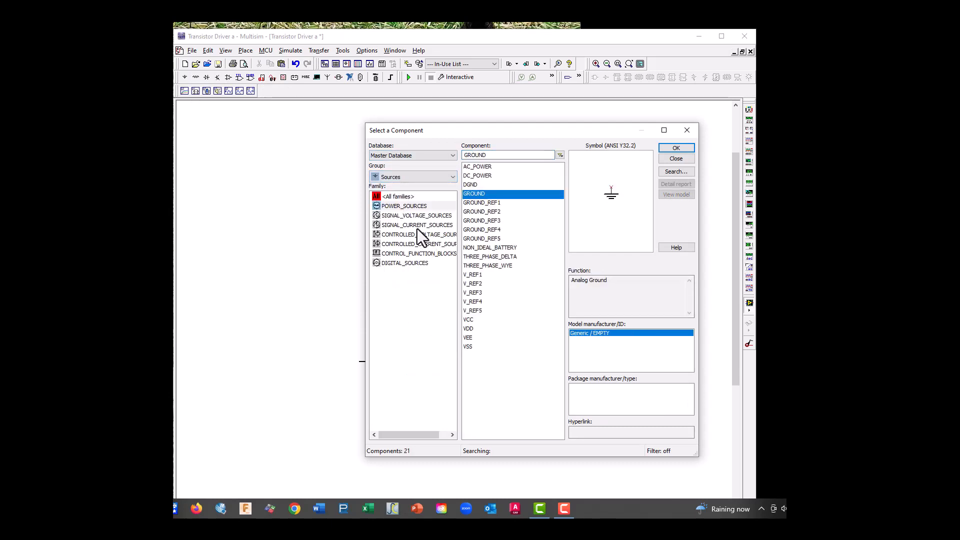
click(410, 214)
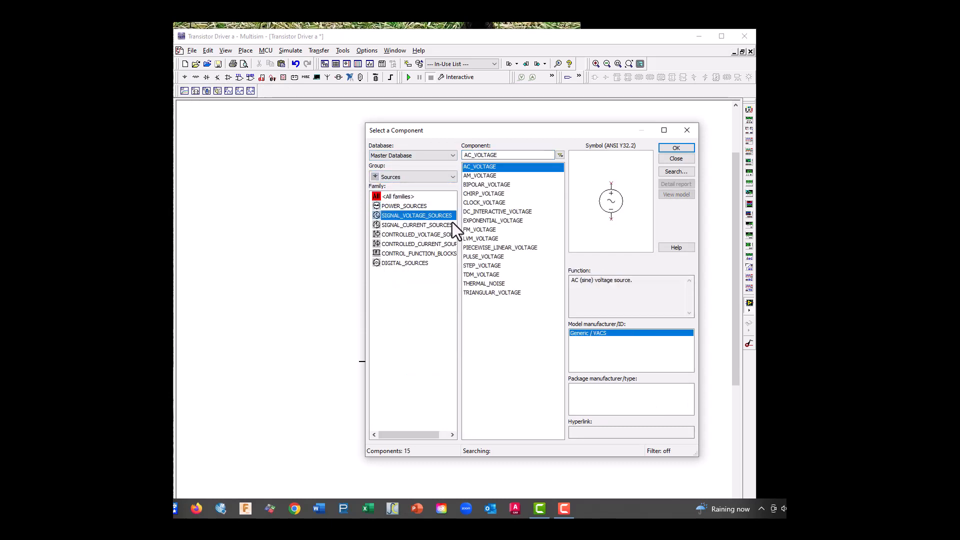
click(483, 202)
click(676, 147)
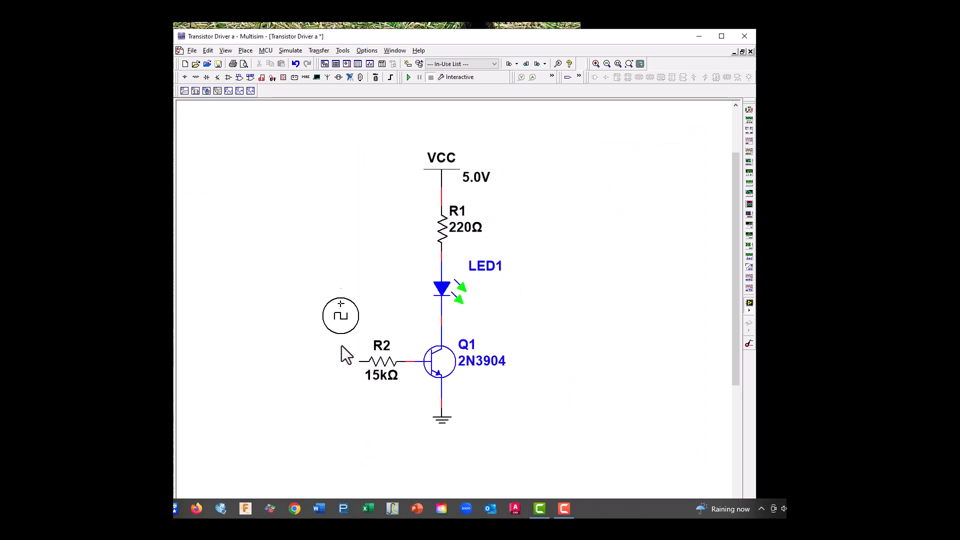
click(276, 449)
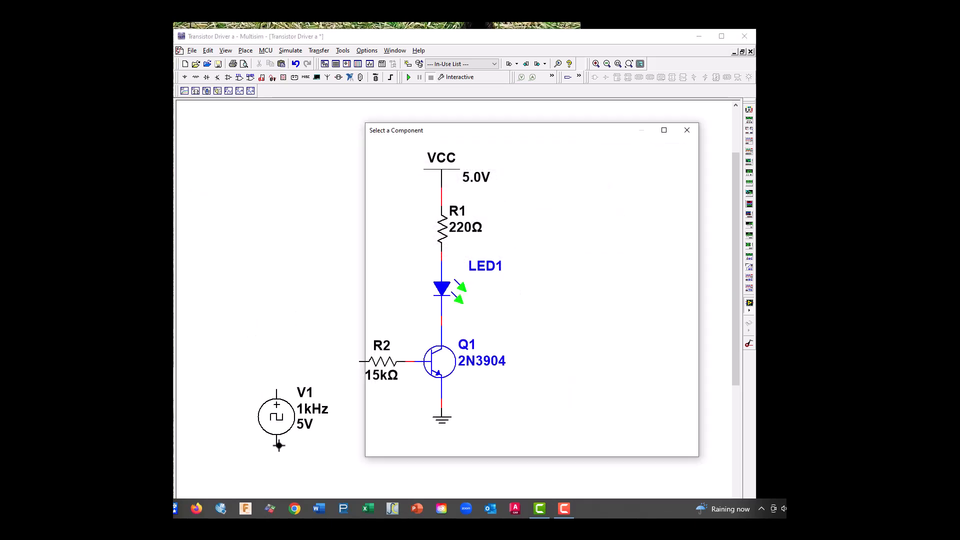
click(687, 131)
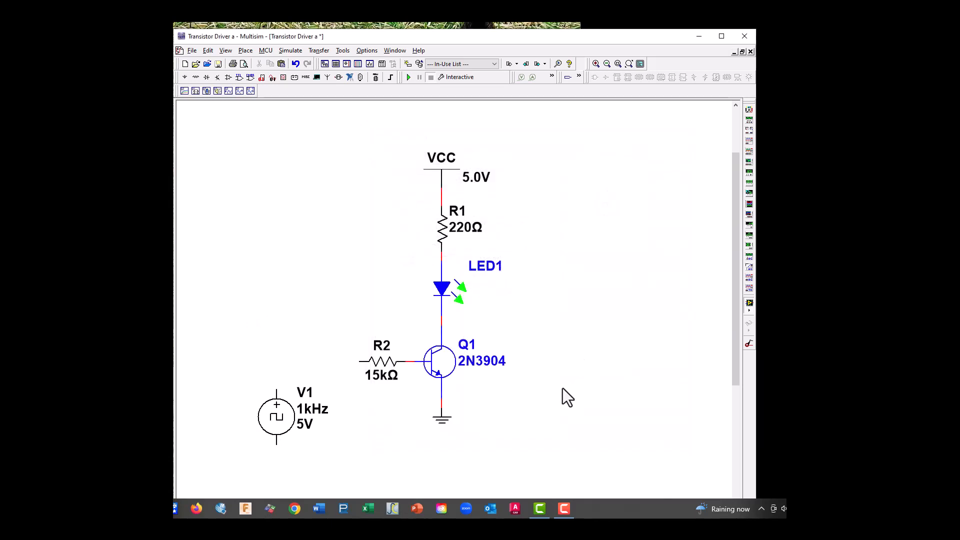
Copy the ground symbol under Q1 and paste it directly below the clock source V1
right_click(440, 423)
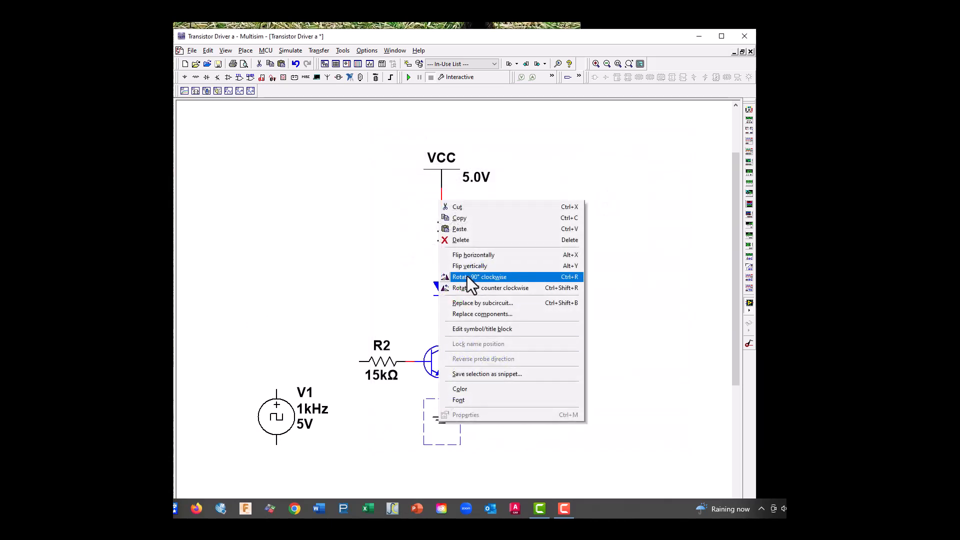
click(466, 220)
right_click(274, 470)
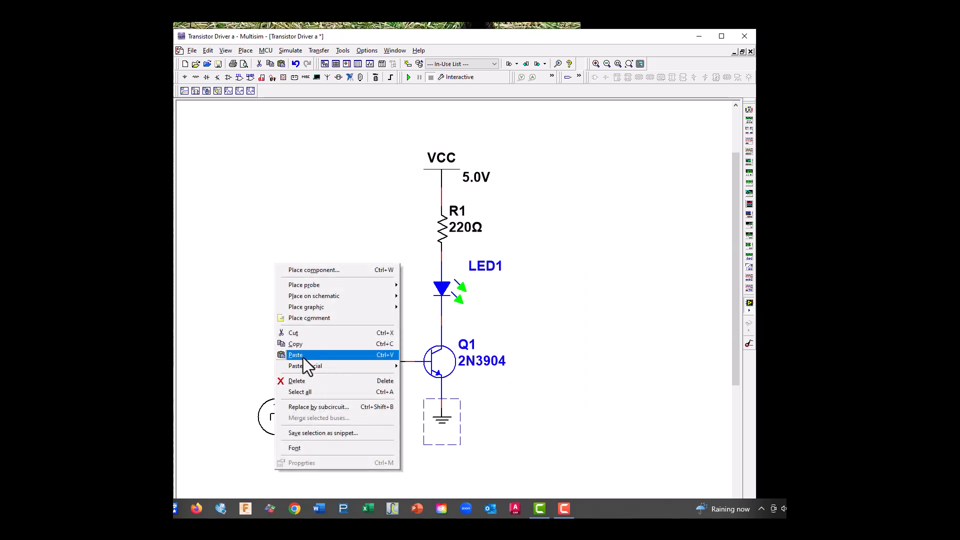
click(303, 358)
click(278, 476)
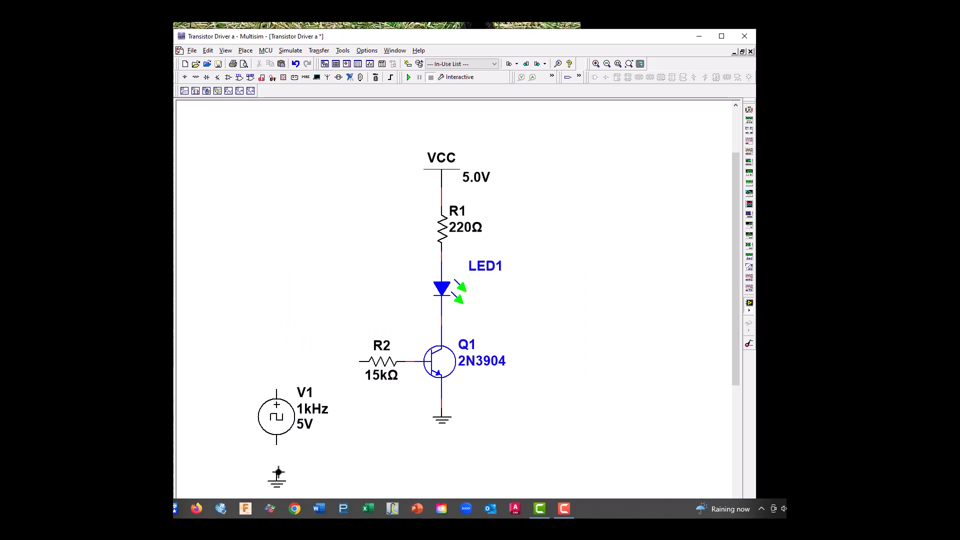
Wire V1's negative terminal to the ground below it and its positive terminal to R2's free end
click(276, 448)
click(276, 473)
click(276, 389)
click(359, 361)
Change the frequency of the clock voltage source V1
double_click(277, 415)
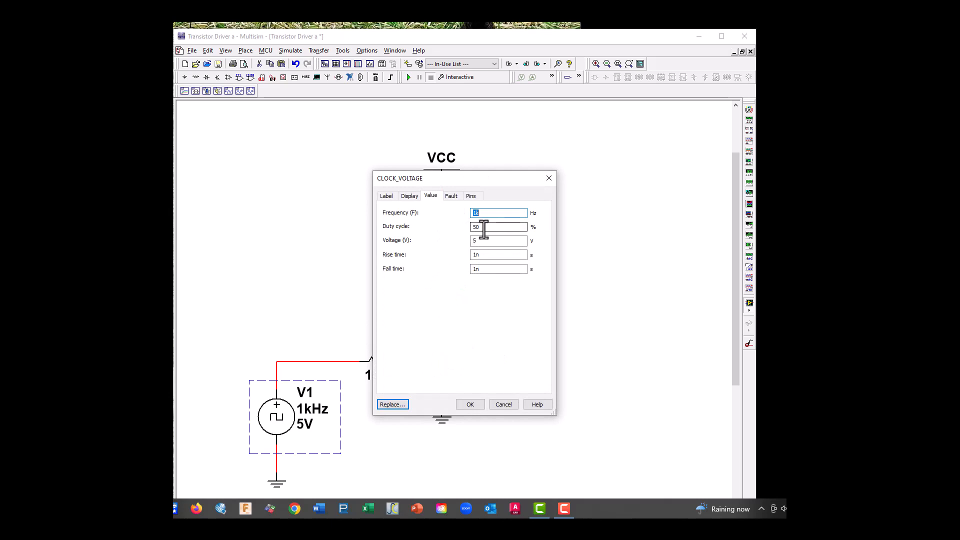
click(481, 214)
text(0)
click(475, 406)
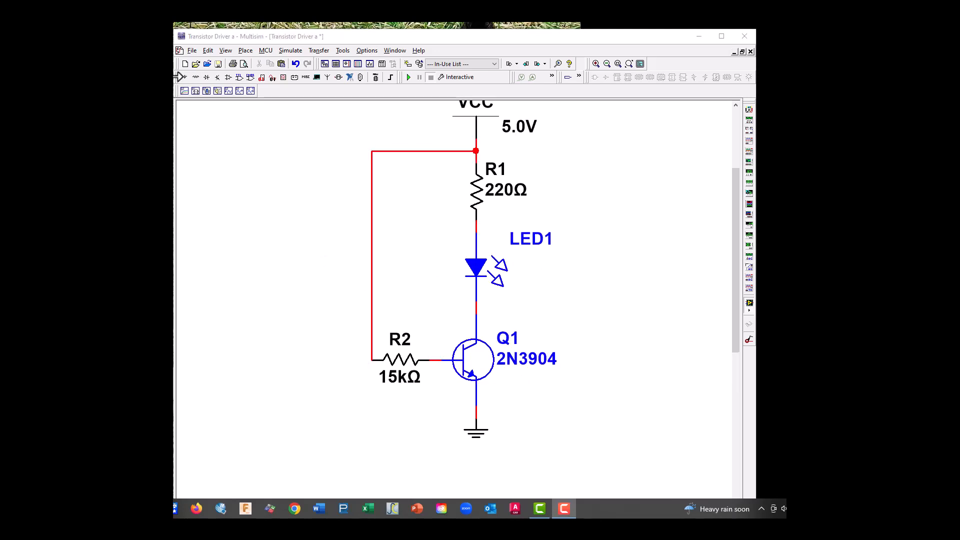
Save the circuit that has R2 wired to VCC as a new design named "Transistor Driver C"
click(189, 51)
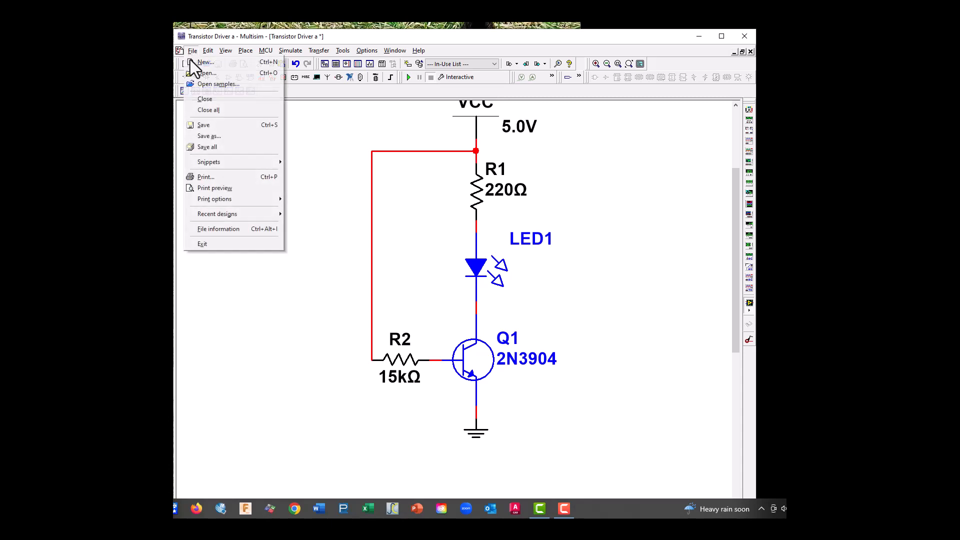
click(207, 134)
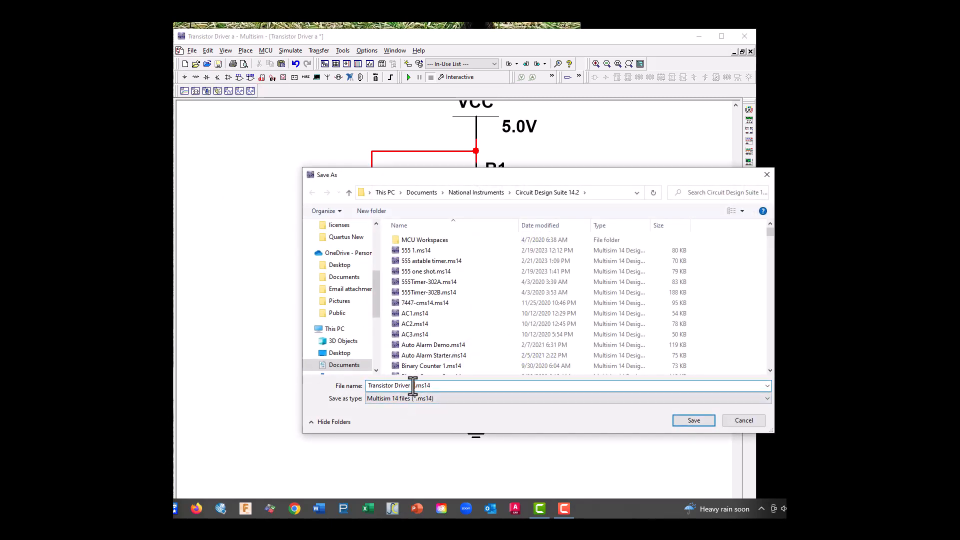
double_click(411, 385)
text(C)
click(696, 421)
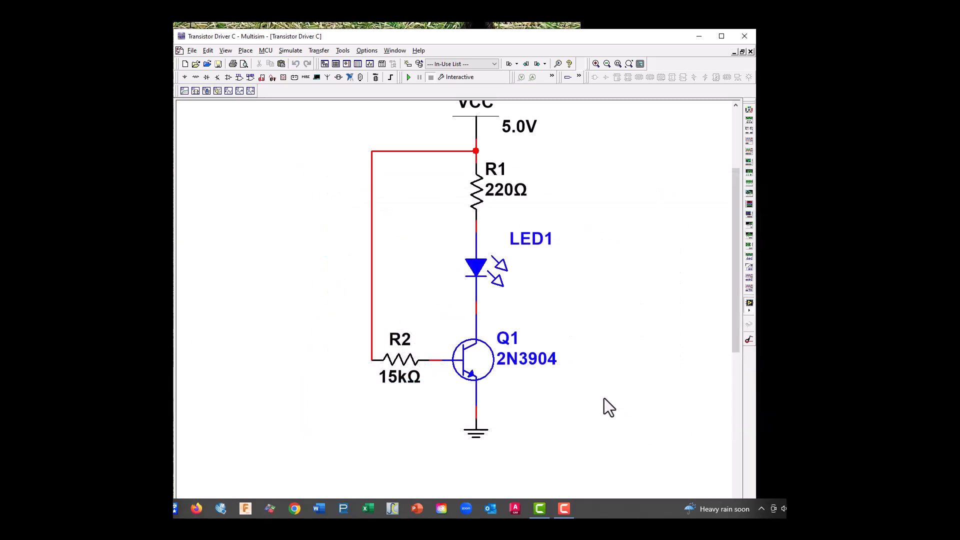
Delete the wire from R2 to the VCC–R1 junction and place a copy of R1 below and left of R2
click(423, 153)
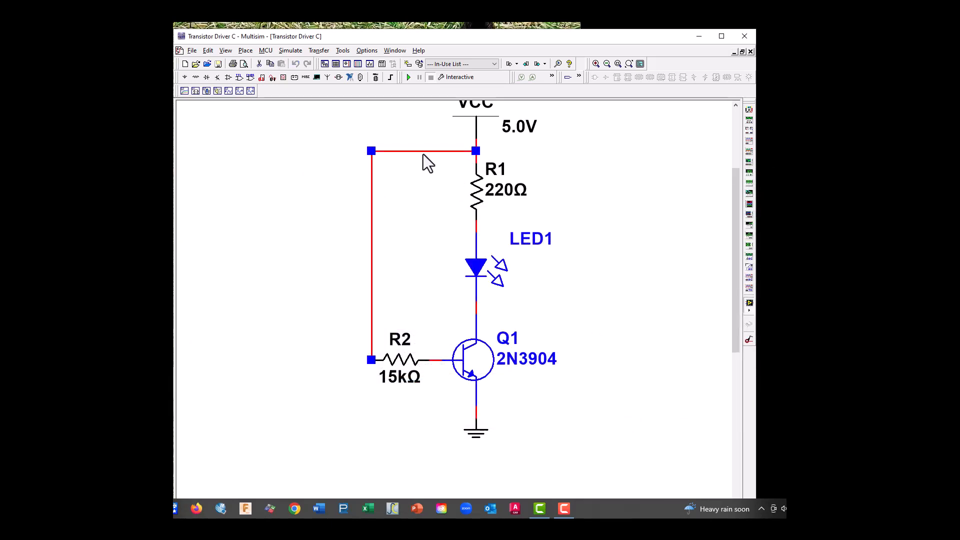
key(Delete)
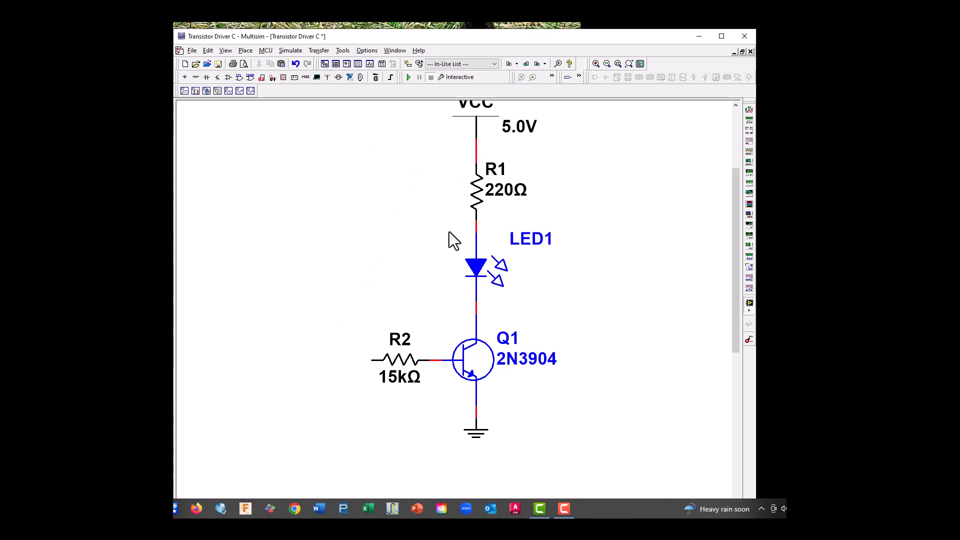
right_click(476, 205)
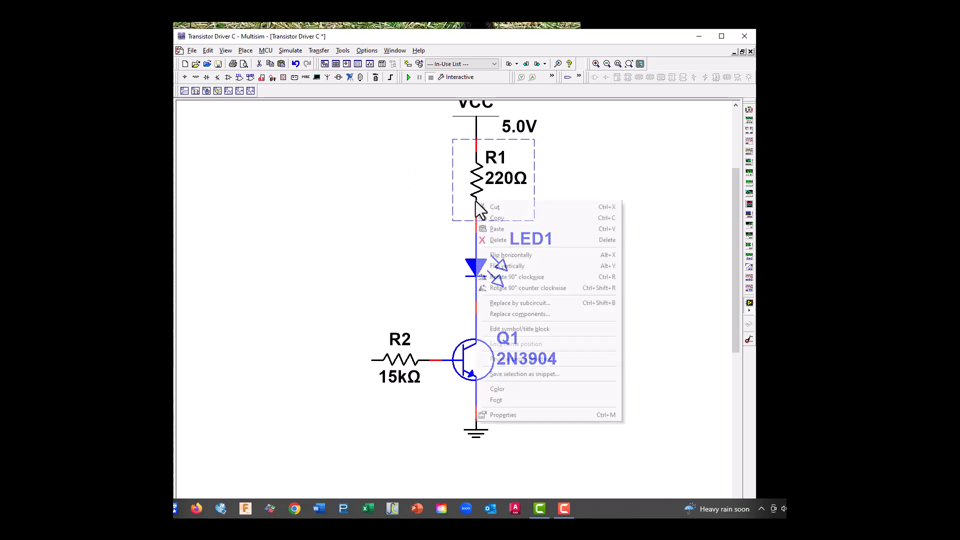
click(508, 220)
right_click(340, 421)
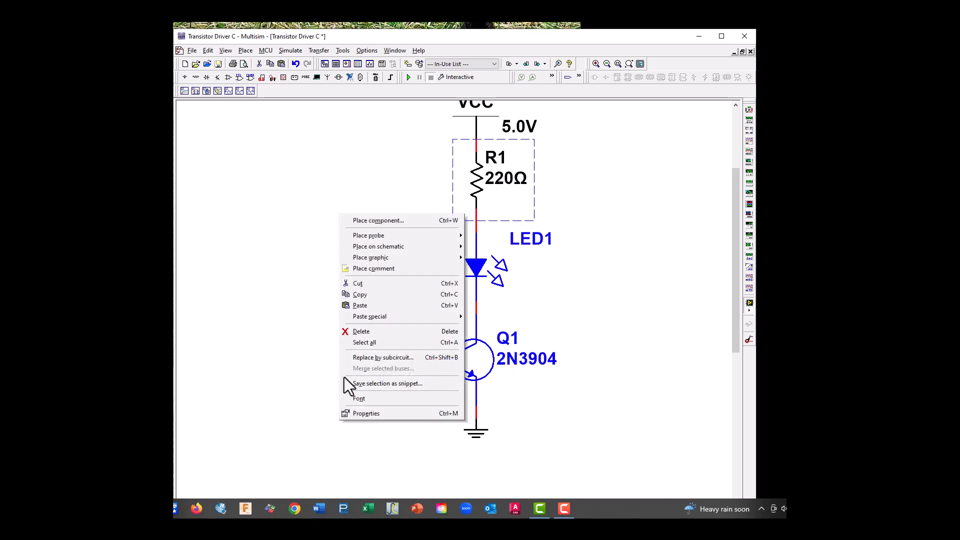
click(365, 305)
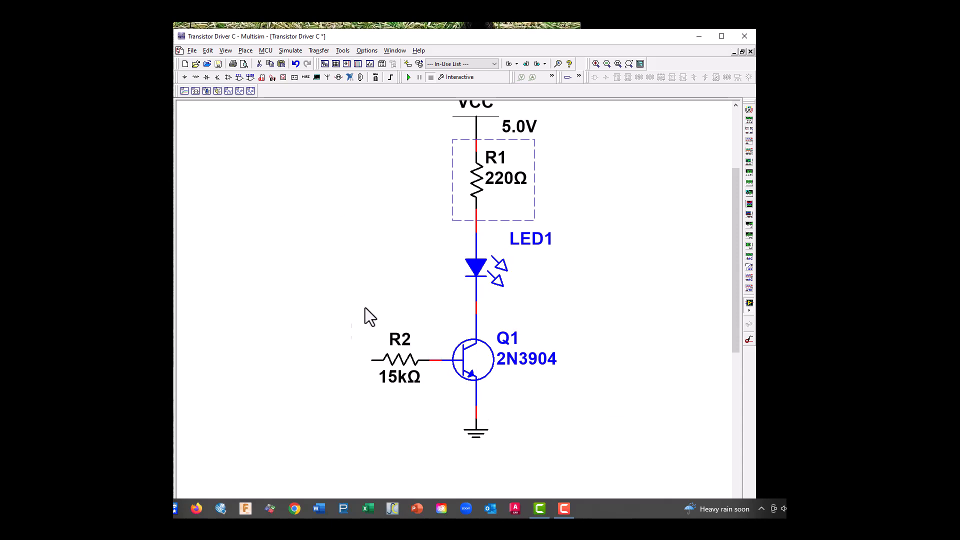
click(322, 449)
Set the resistance of the copied resistor R3 to 470 Ω
double_click(330, 427)
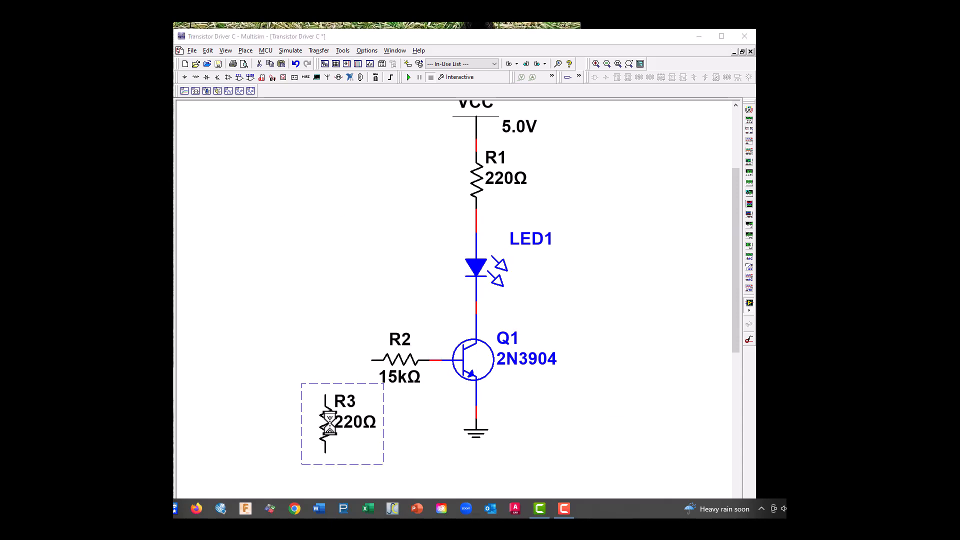
click(457, 216)
double_click(457, 216)
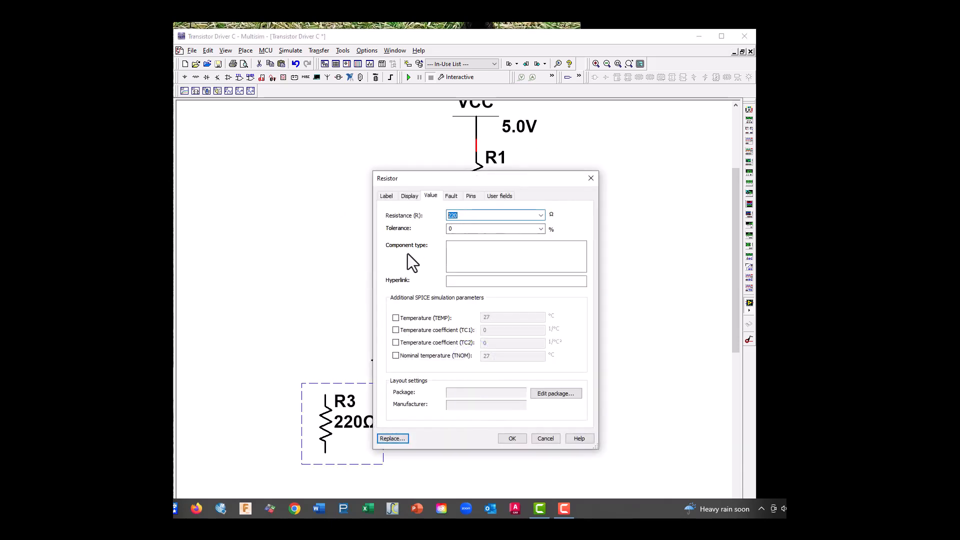
text(470)
click(508, 437)
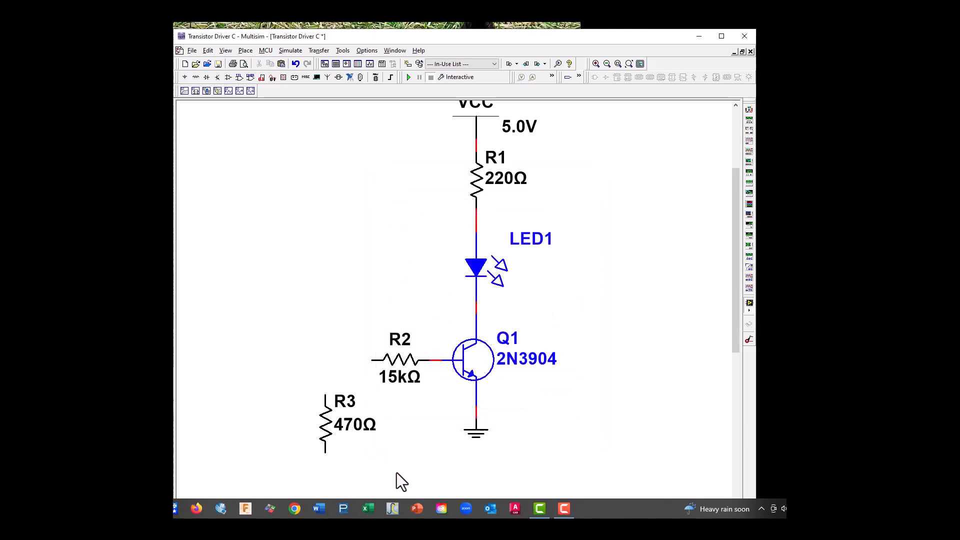
Copy the ground symbol under Q1 and paste it directly below R3
click(485, 445)
right_click(479, 440)
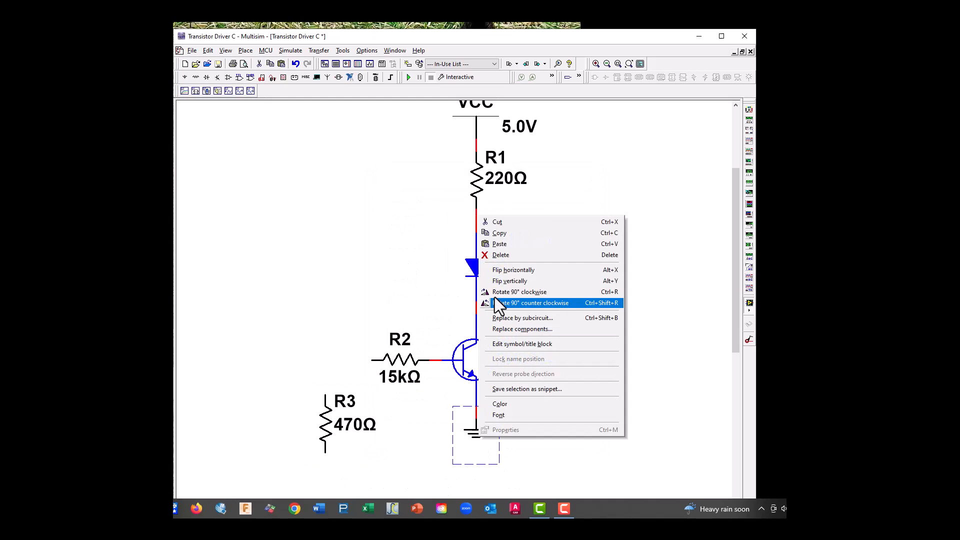
click(522, 233)
right_click(320, 480)
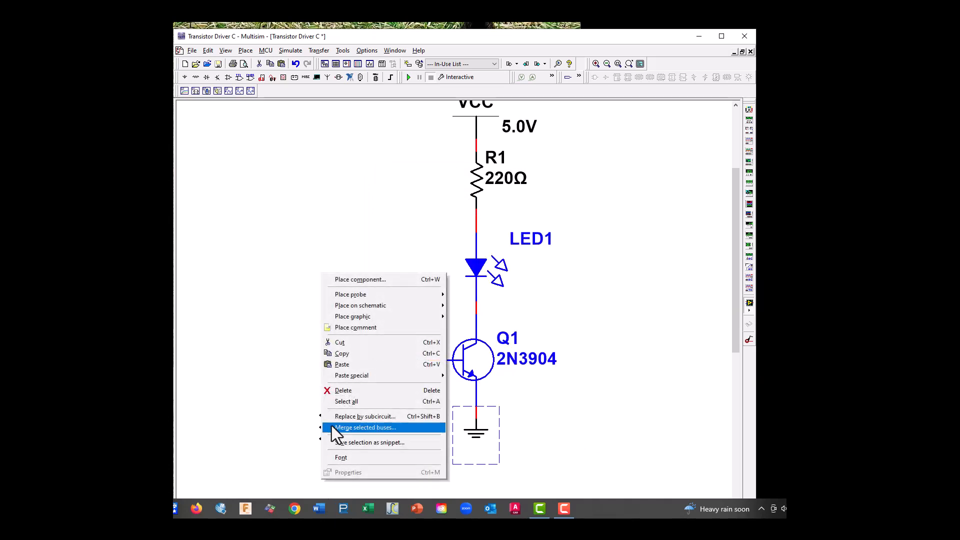
click(350, 364)
click(326, 476)
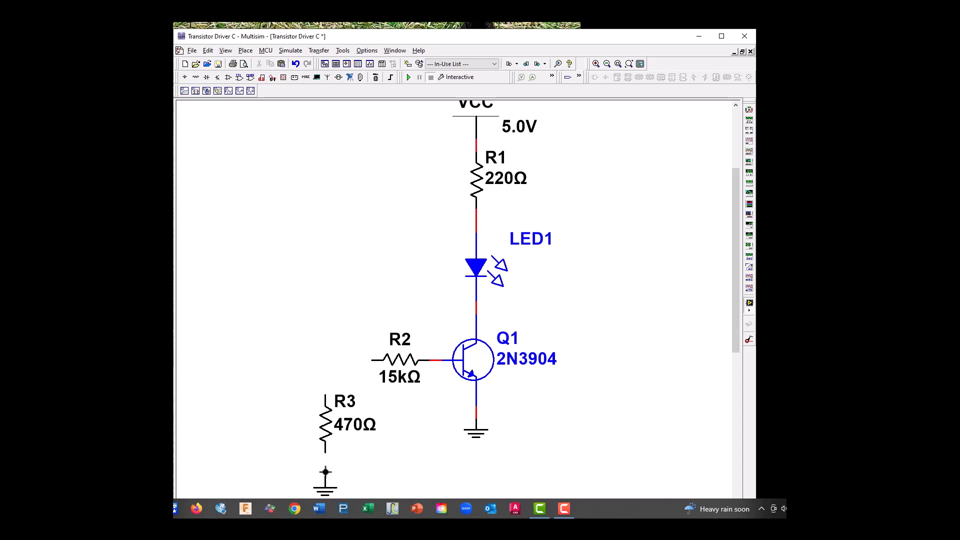
Wire R3's lower end to its ground and its upper end to R2's free end
click(326, 475)
click(324, 452)
click(325, 394)
click(370, 360)
Place a 1k VARIABLE_RESISTOR above R3, to the left of R1, and rotate it 90° clockwise
click(197, 77)
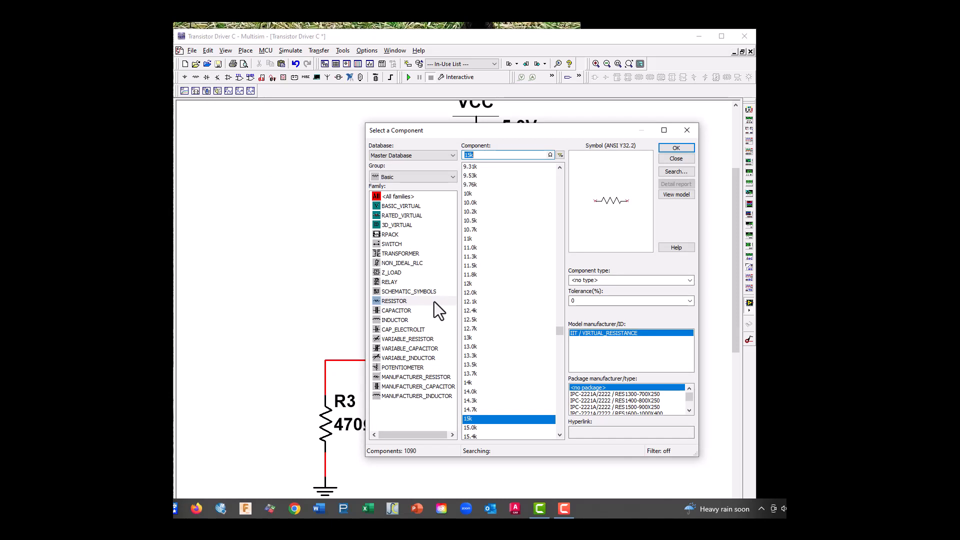
click(421, 342)
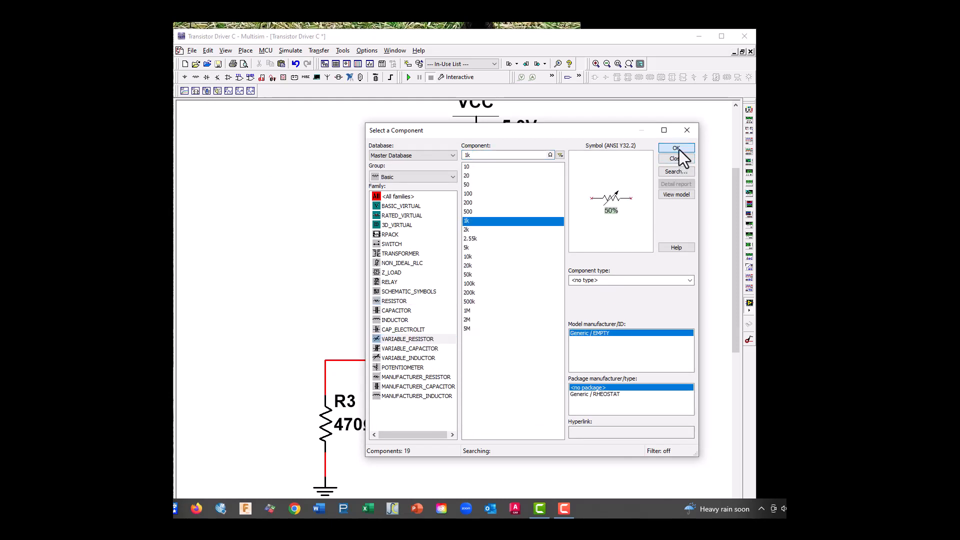
click(678, 149)
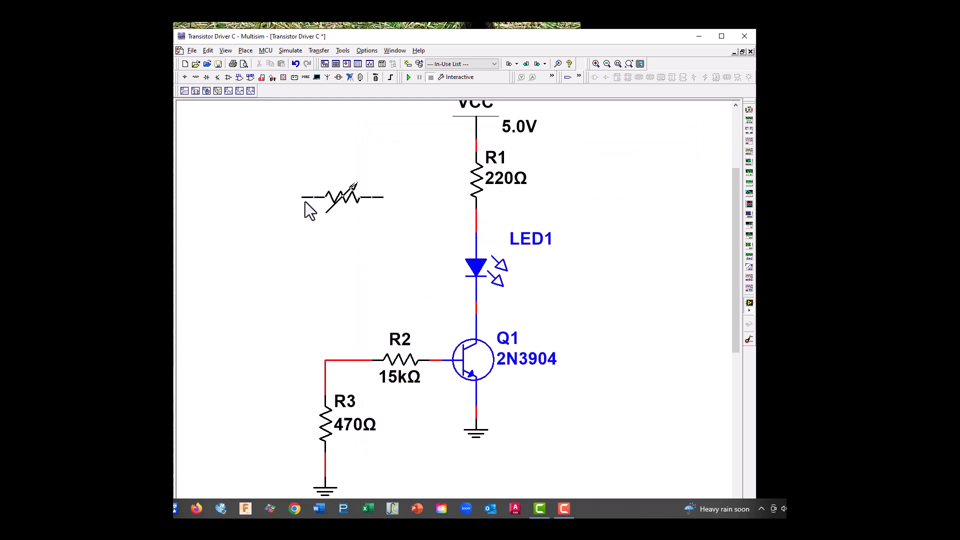
click(300, 200)
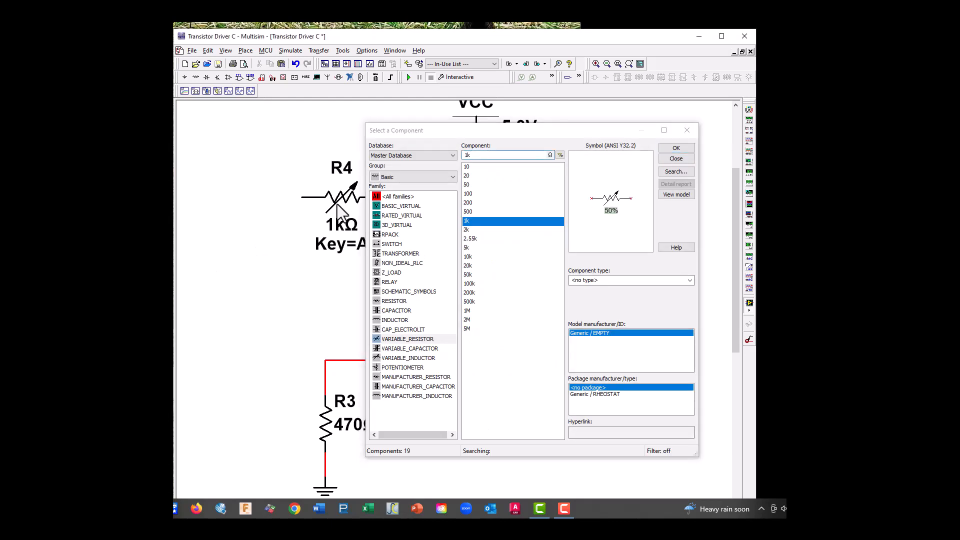
right_click(338, 204)
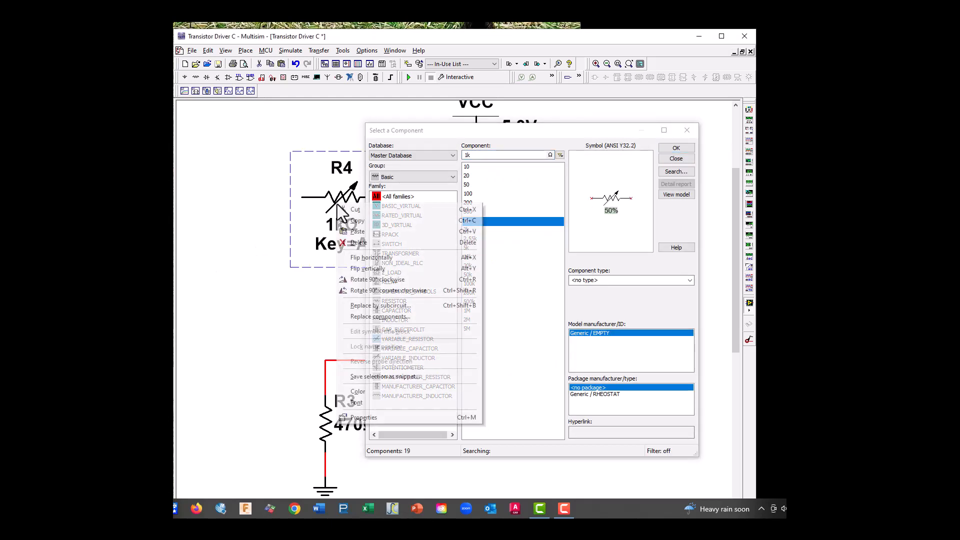
click(366, 276)
click(691, 132)
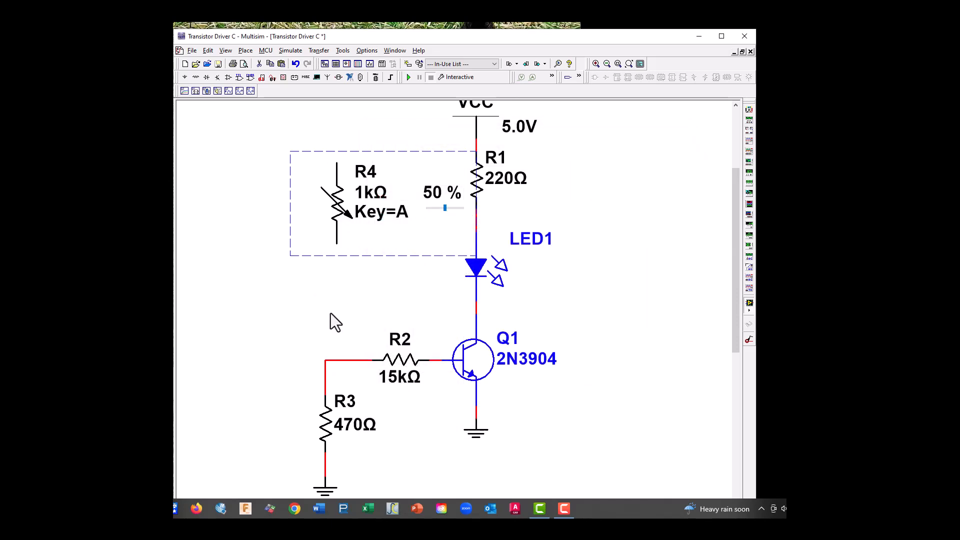
Wire R4's lower end to the R2–R3 connection and move the VCC symbol farther up from R1
click(337, 245)
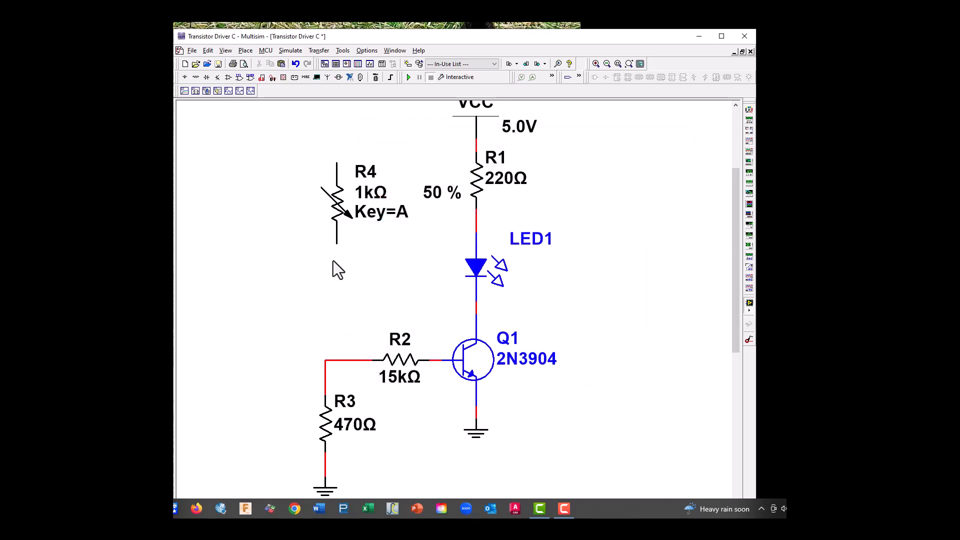
click(325, 359)
click(336, 164)
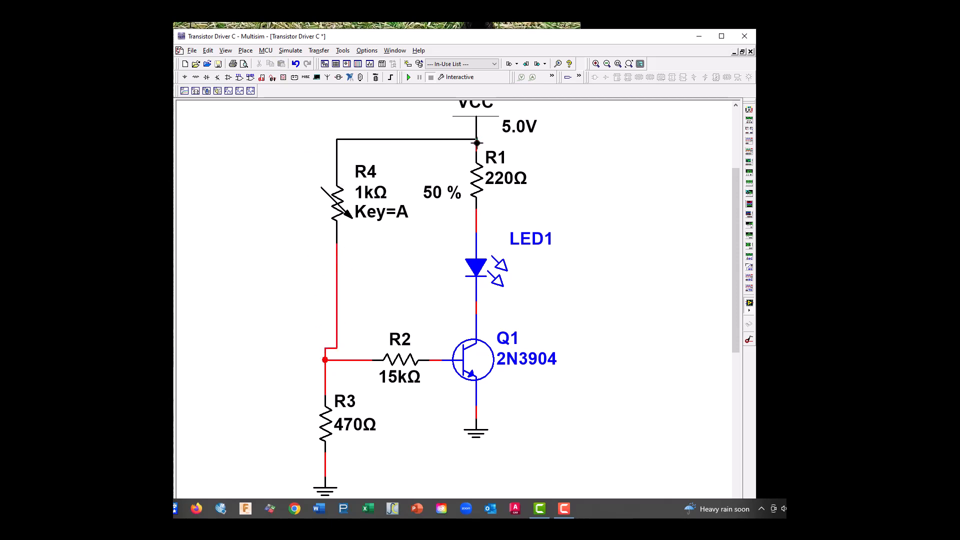
key(Escape)
click(475, 123)
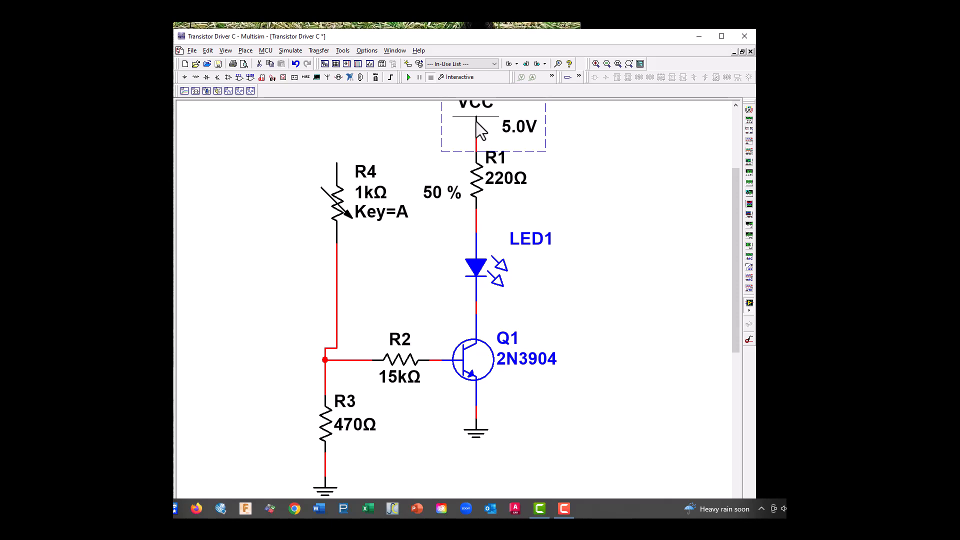
scroll(475, 109, up, 1)
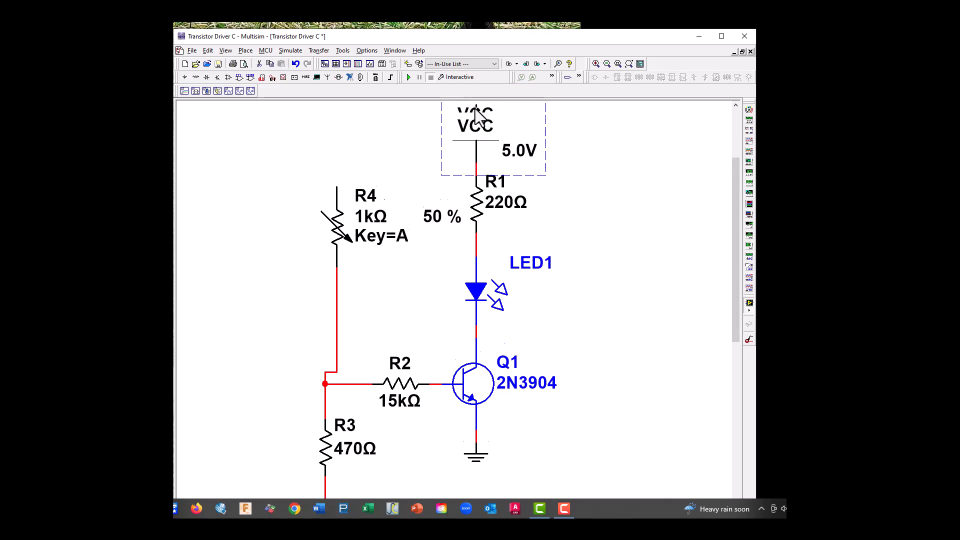
Wire R4's upper end to the VCC–R1 connection and shift R4 slightly left to line up with R3
click(336, 199)
click(475, 164)
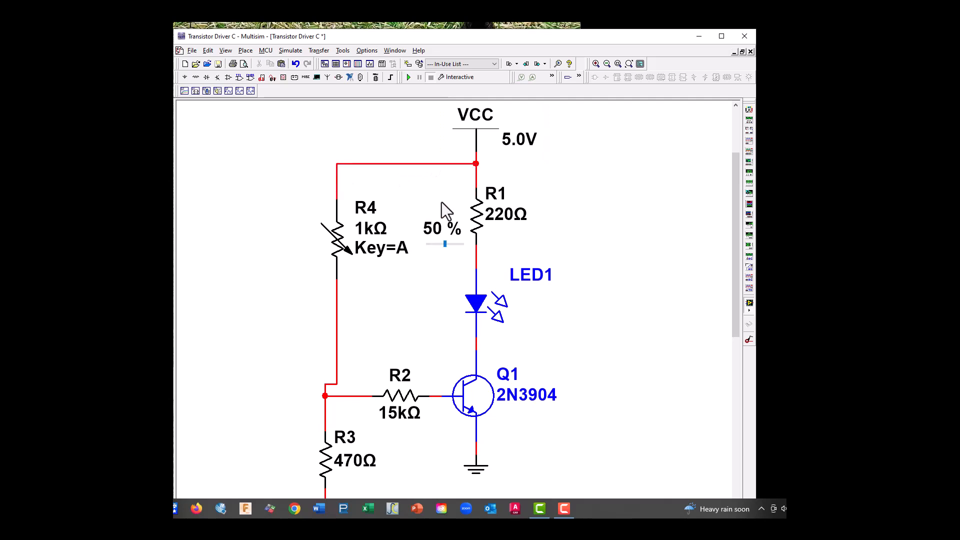
click(329, 245)
drag(327, 237, 320, 237)
click(355, 295)
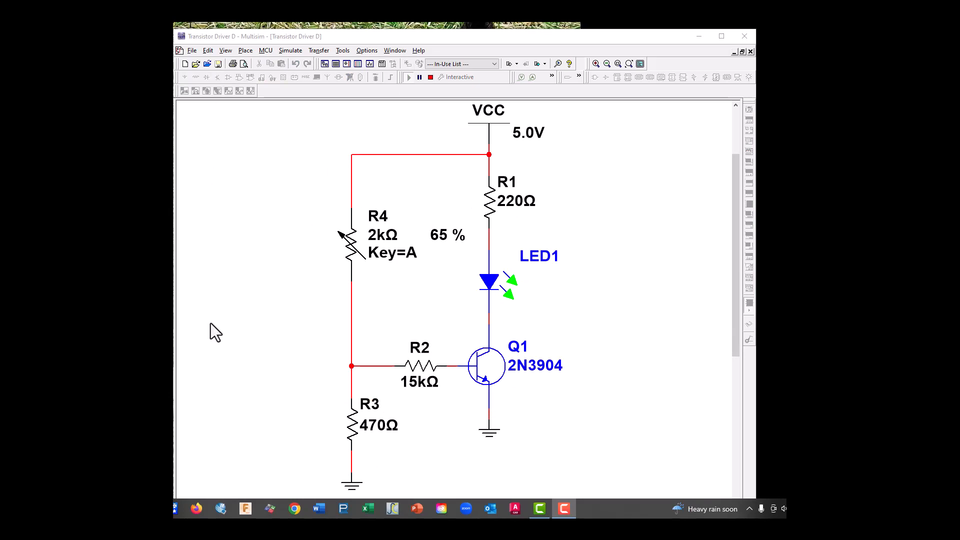
Stop the Transistor Driver D simulation and paste a copy of Q1 to the right of LED1
click(427, 78)
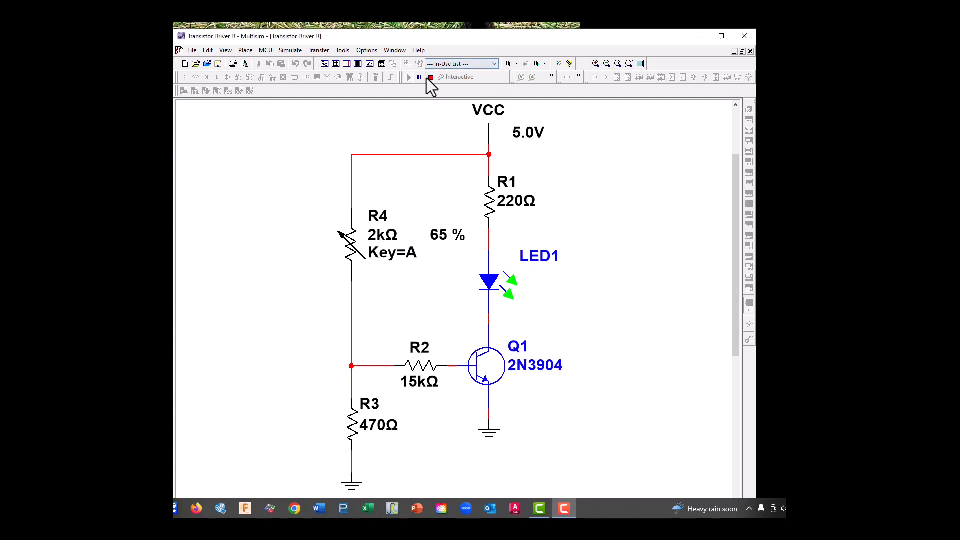
right_click(490, 358)
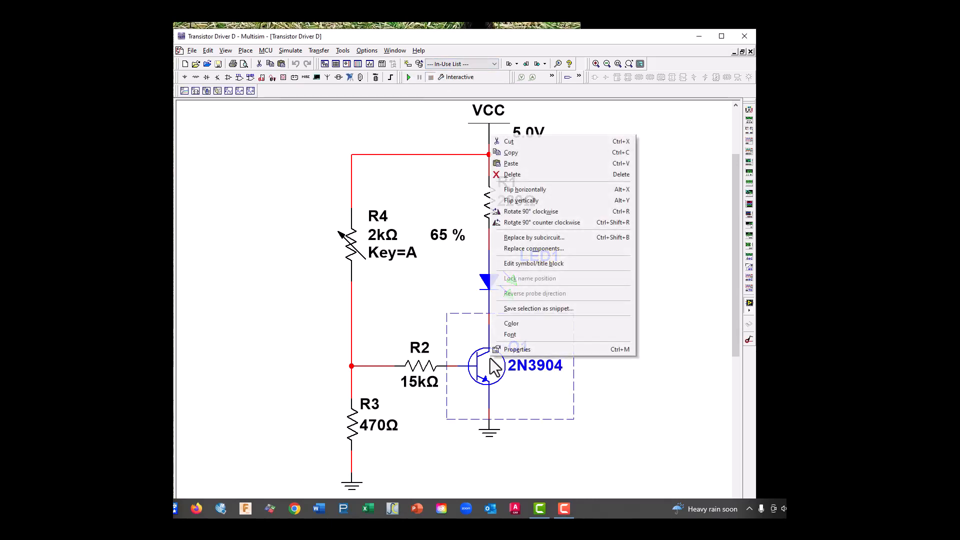
click(531, 153)
right_click(603, 247)
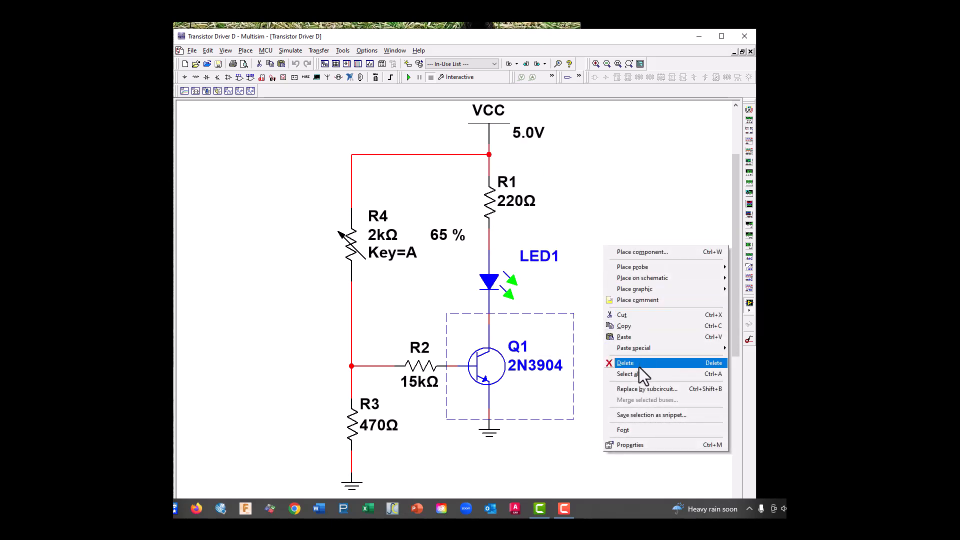
click(646, 337)
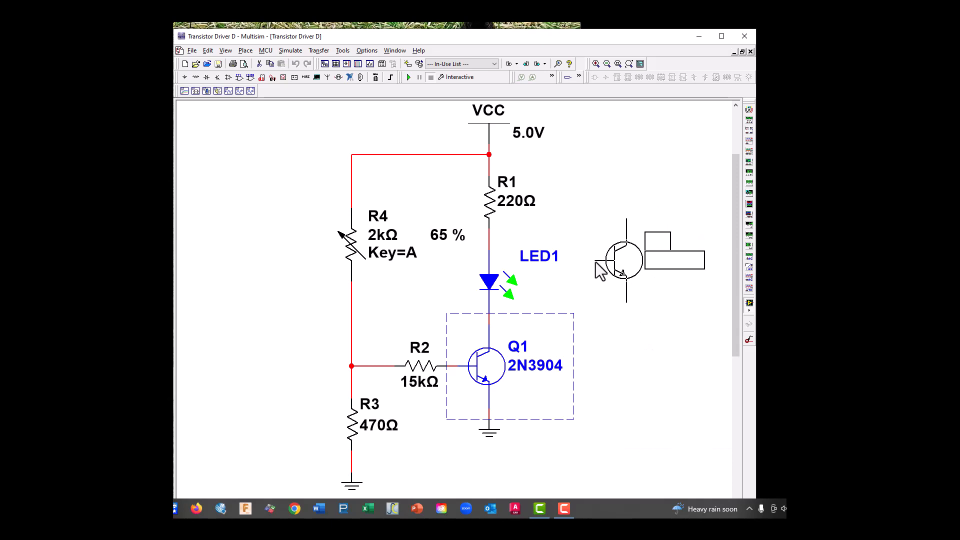
click(595, 262)
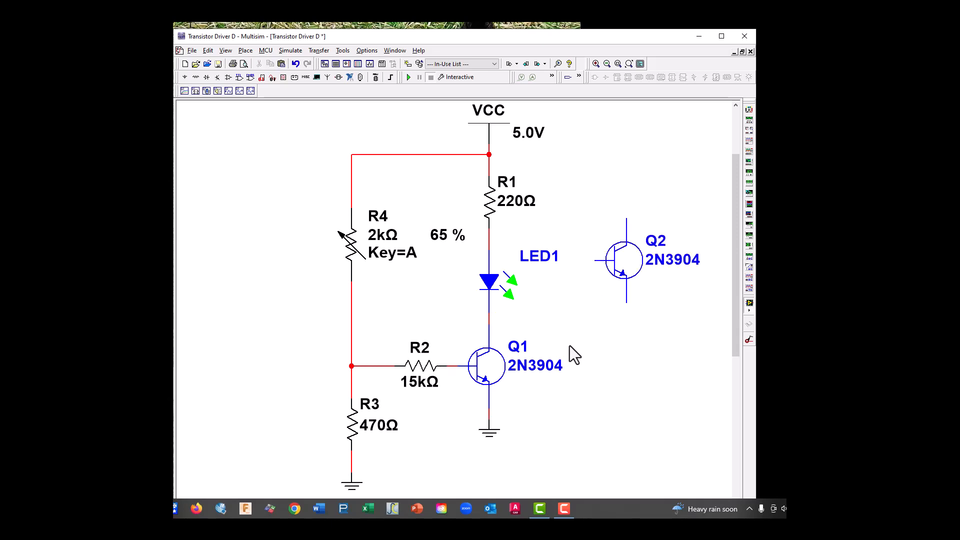
Paste a copy of R1 above Q2 and move Q2 and the new resistor slightly down and right
right_click(488, 209)
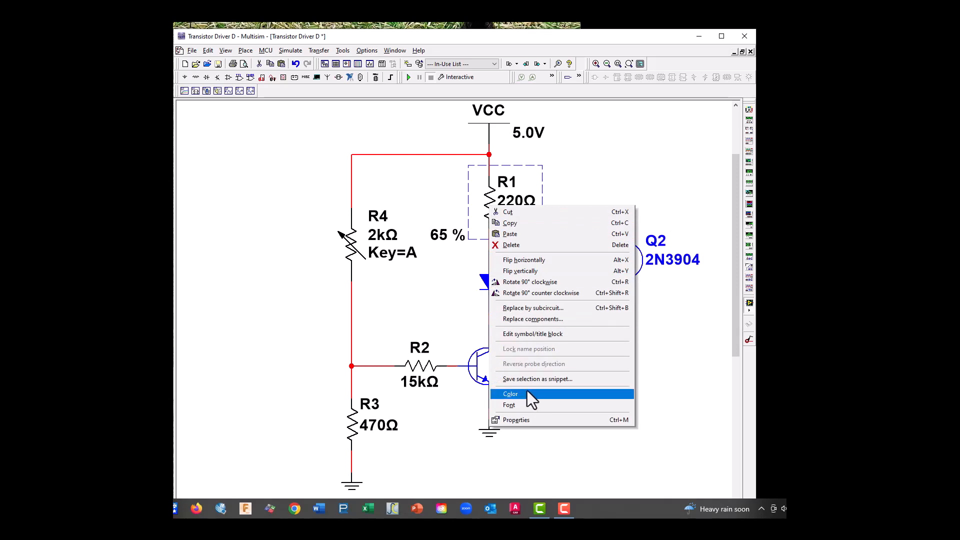
click(543, 223)
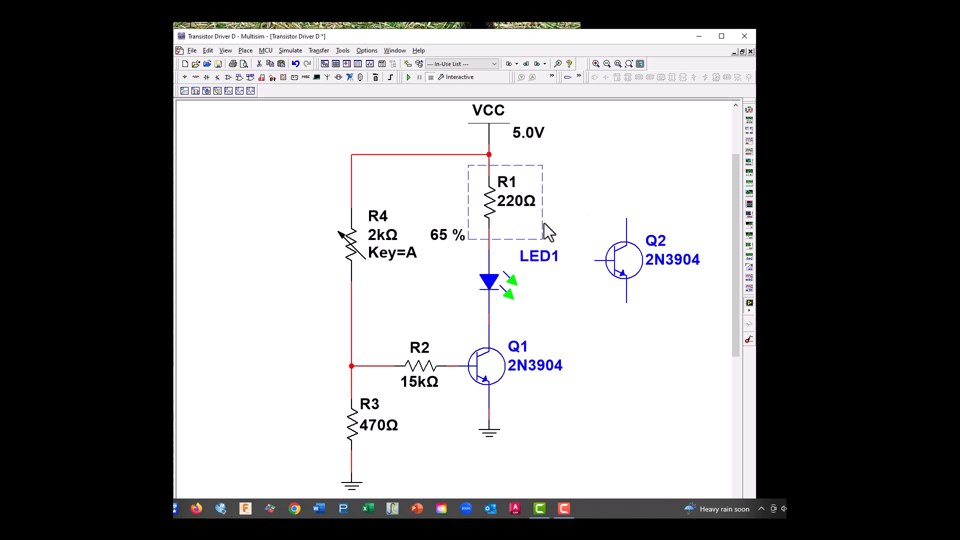
right_click(624, 183)
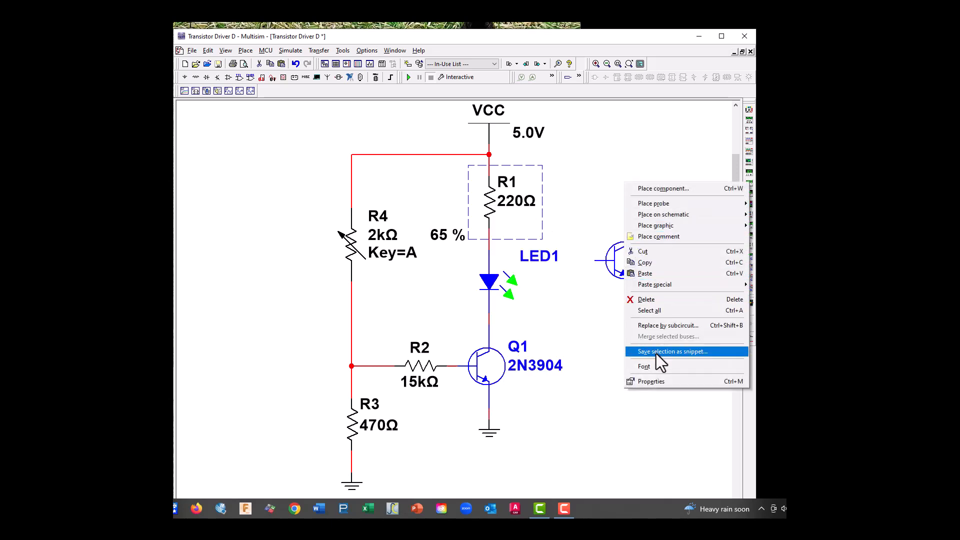
click(652, 273)
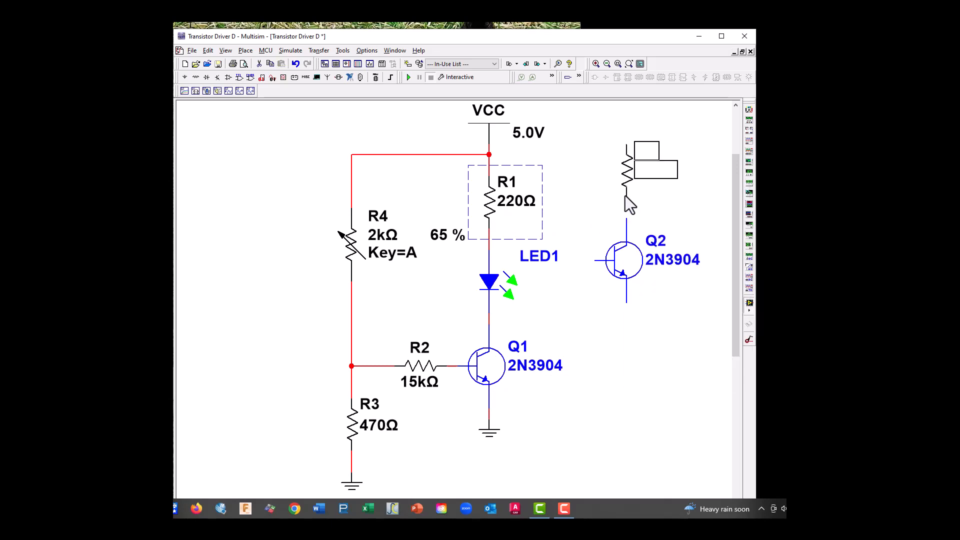
click(625, 196)
drag(634, 278, 645, 309)
drag(633, 177, 634, 211)
Set R1's resistance to 1k
double_click(492, 200)
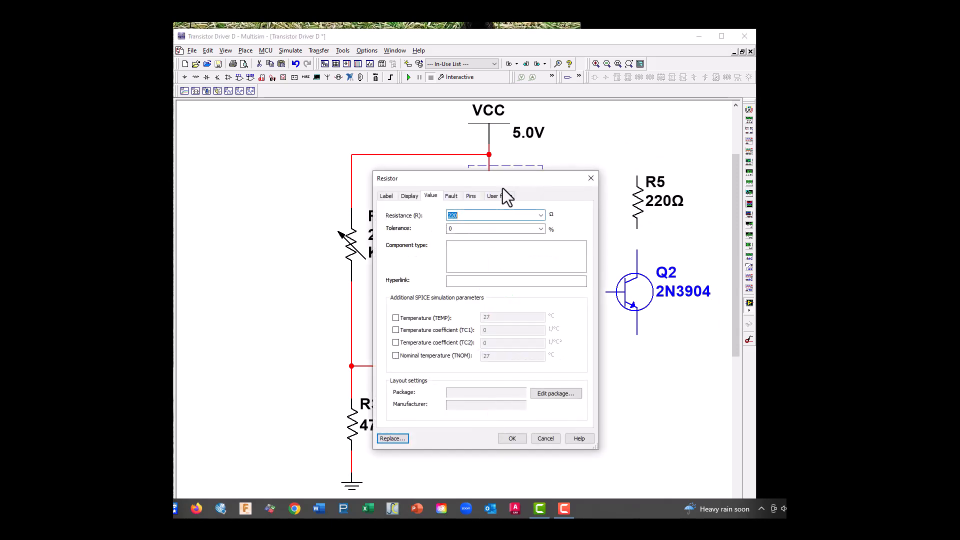
text(1k)
click(520, 439)
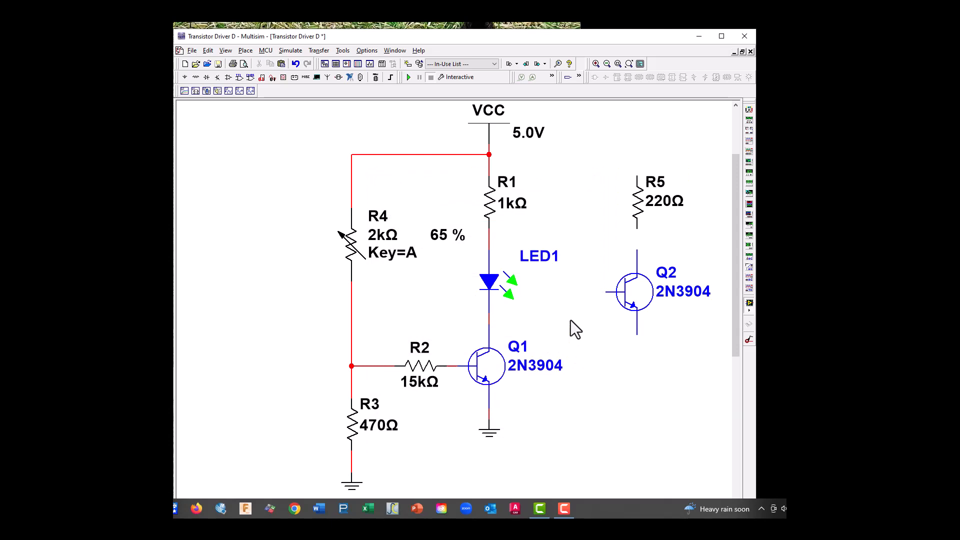
Disconnect LED1 from the R1–Q1 branch and move it above R5
click(605, 292)
key(Escape)
drag(488, 289, 488, 279)
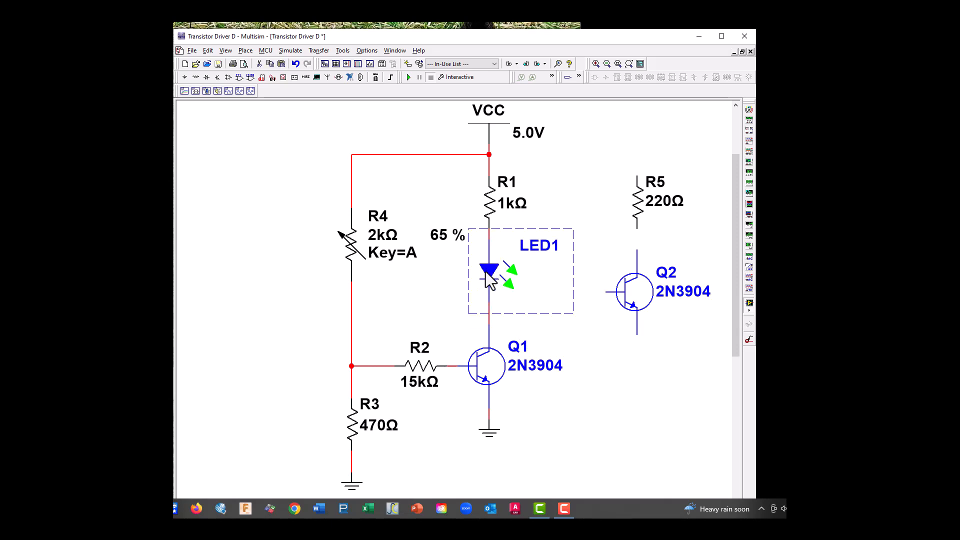
click(488, 238)
key(Escape)
click(487, 236)
key(Delete)
drag(489, 272, 648, 134)
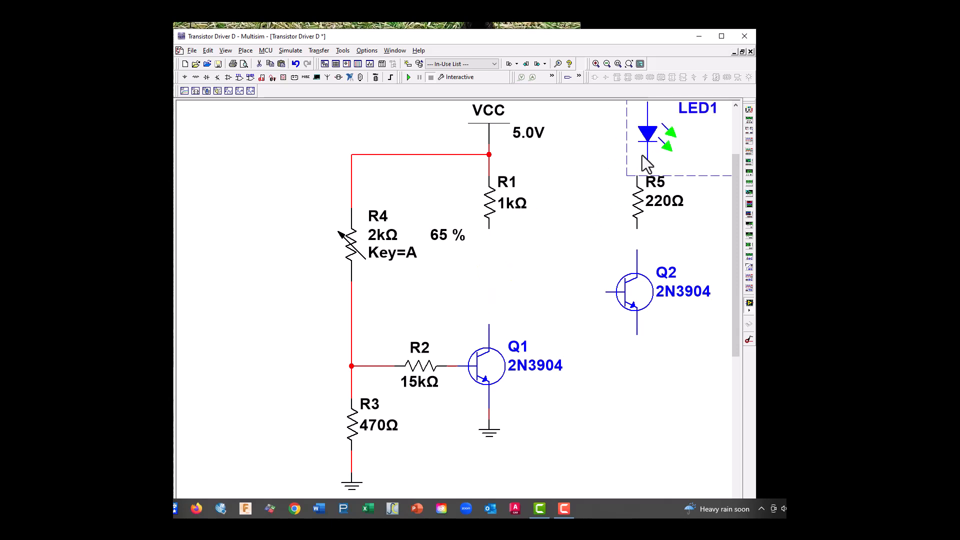
Wire Q1's collector to R1's lower end and connect Q2's base to that wire
click(490, 322)
click(489, 228)
click(606, 291)
click(489, 292)
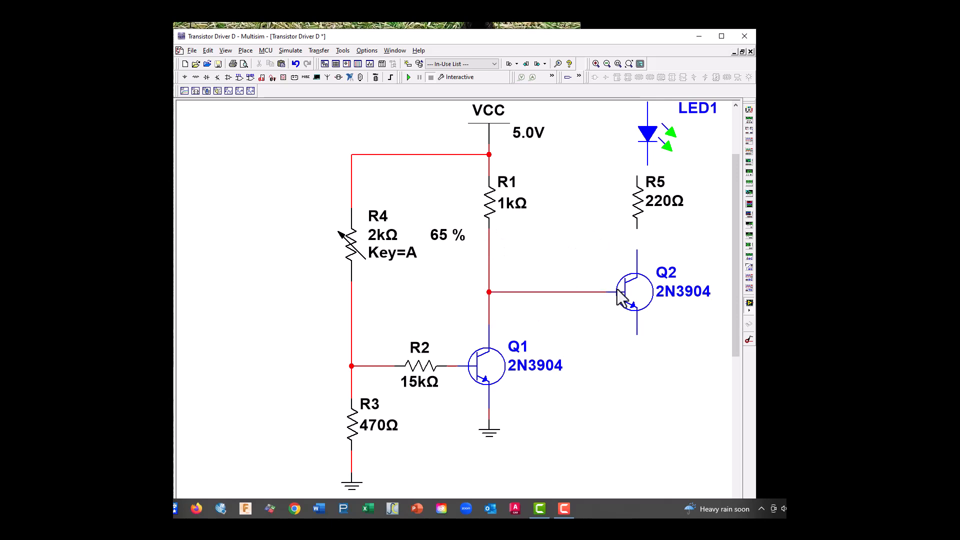
Move Q2 slightly down and left, and stack LED1 above its collector with R5 above LED1
drag(618, 291, 606, 324)
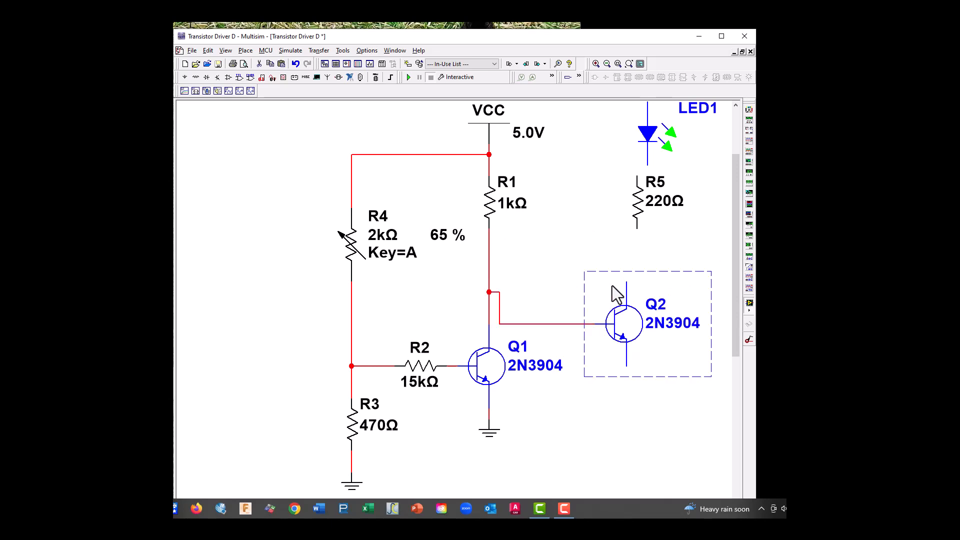
drag(641, 213, 607, 169)
drag(652, 133, 629, 235)
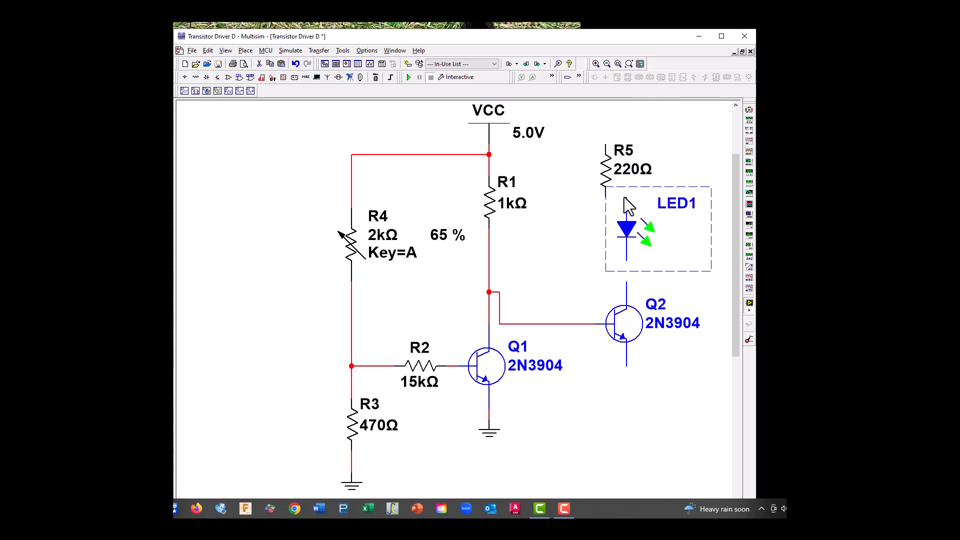
drag(606, 172, 630, 150)
click(631, 221)
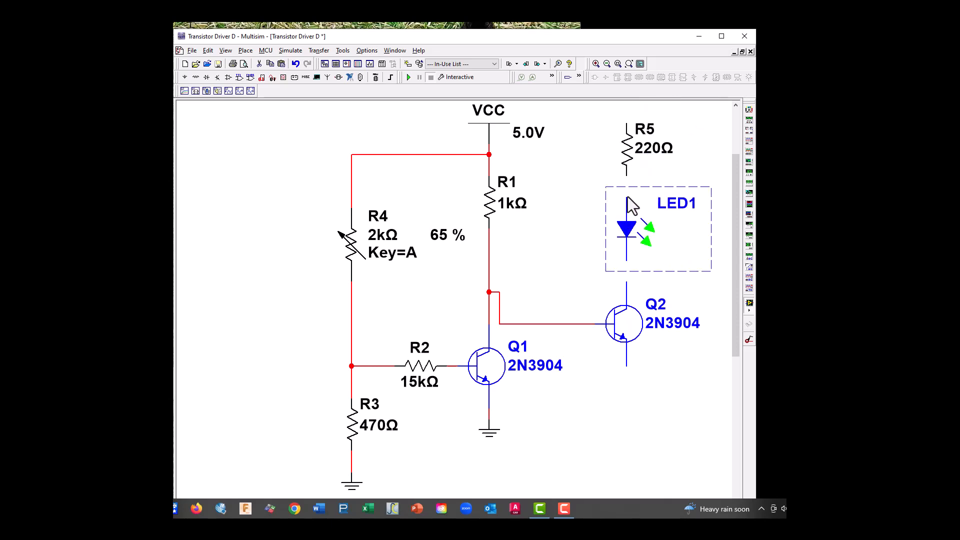
Wire LED1's upper end to R5 and its lower end to Q2's collector
click(626, 197)
click(626, 176)
click(626, 283)
click(626, 252)
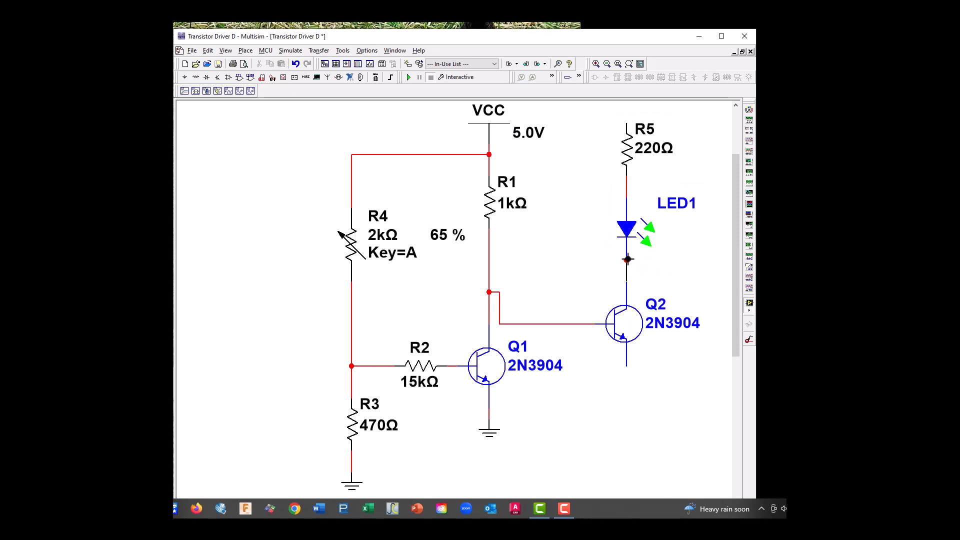
right_click(496, 435)
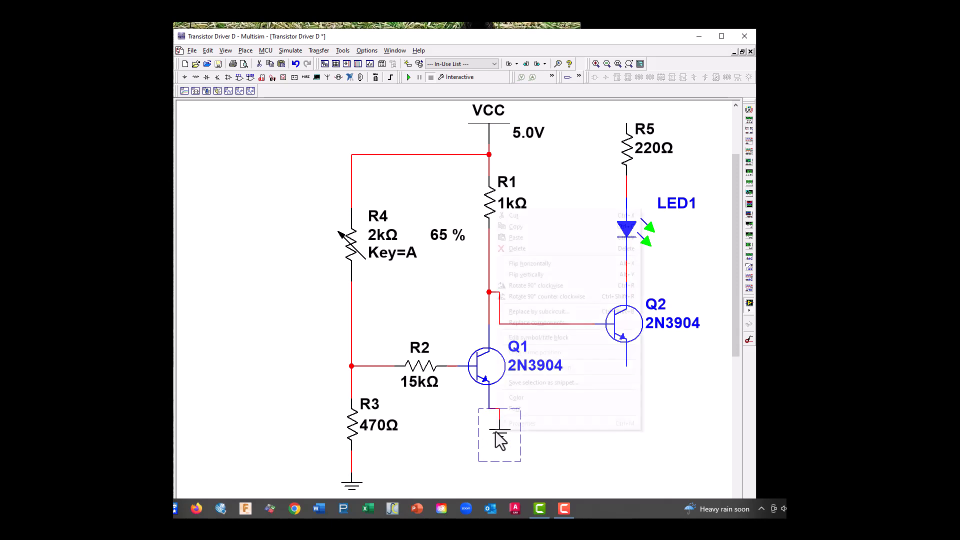
click(522, 231)
right_click(619, 400)
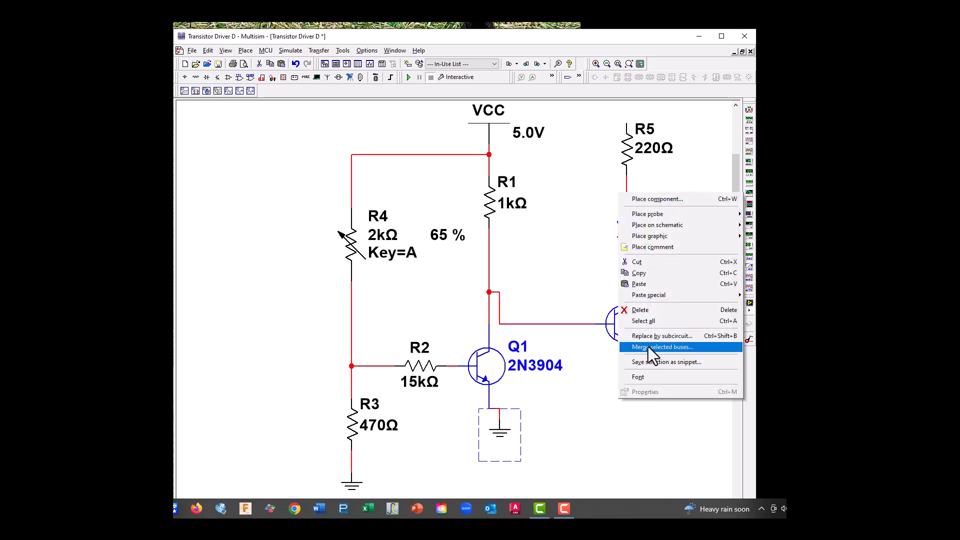
click(647, 314)
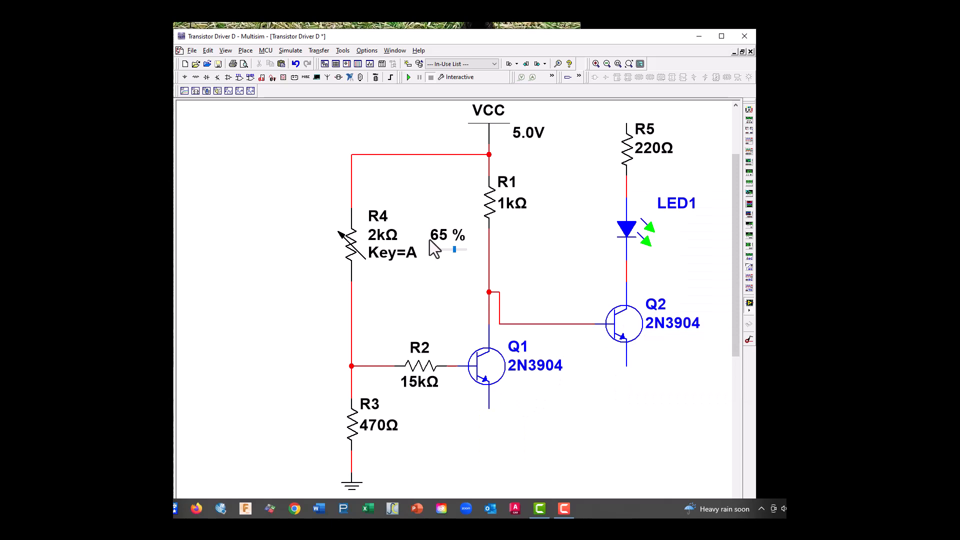
scroll(431, 240, up, 5)
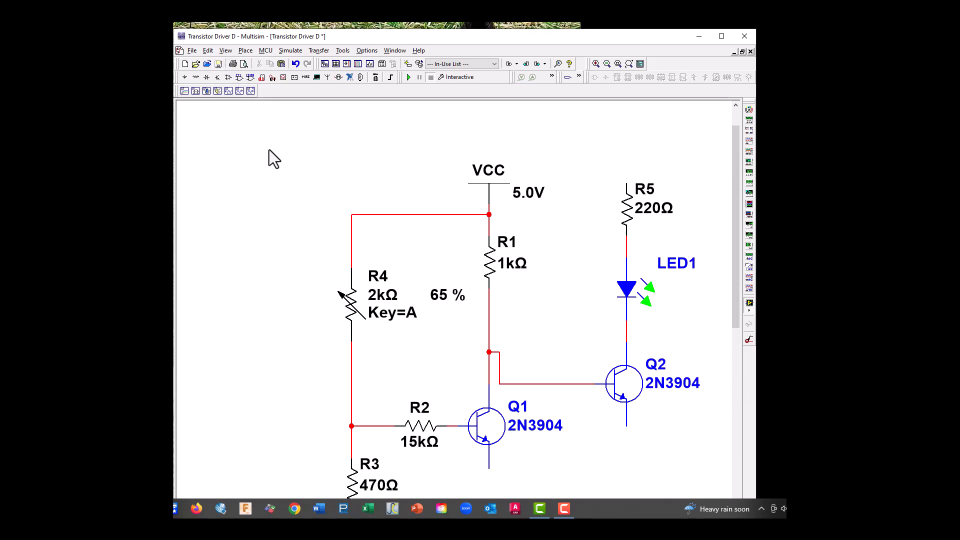
scroll(269, 149, down, 1)
click(215, 51)
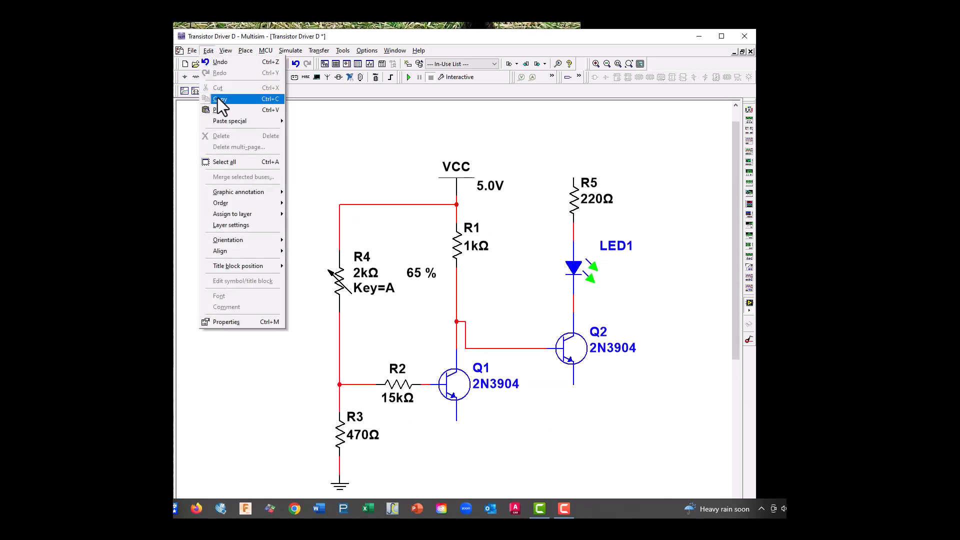
click(217, 65)
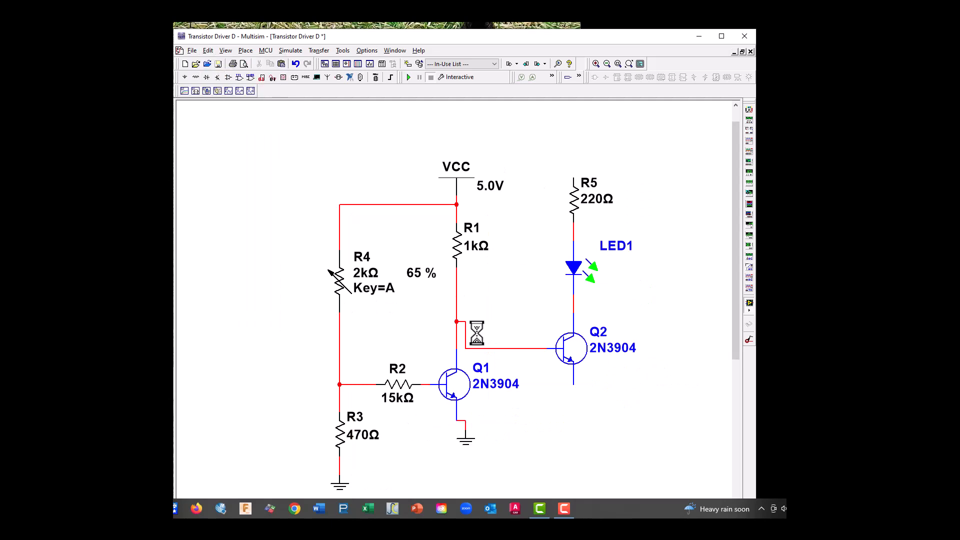
Paste a copy of Q1's ground symbol directly below Q2 and wire it to Q2's emitter
right_click(465, 443)
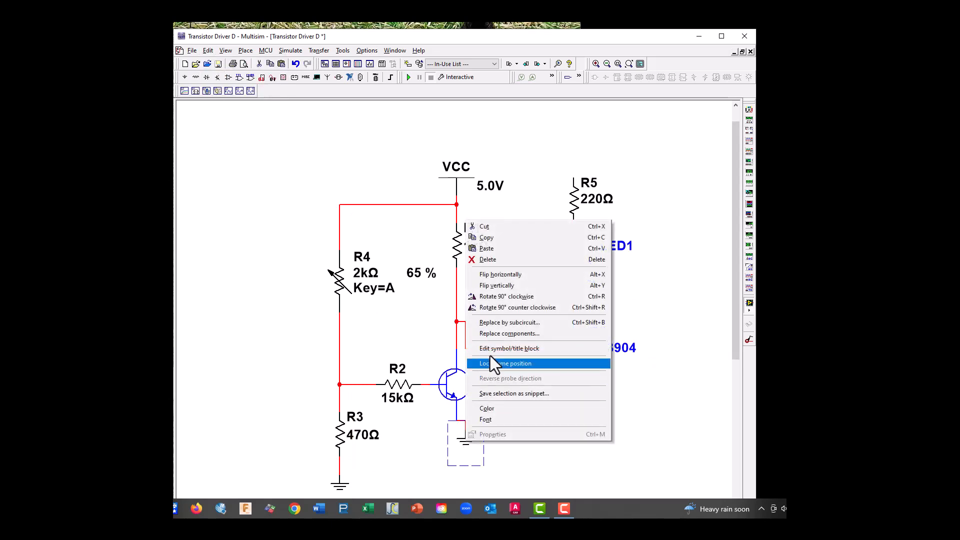
click(491, 236)
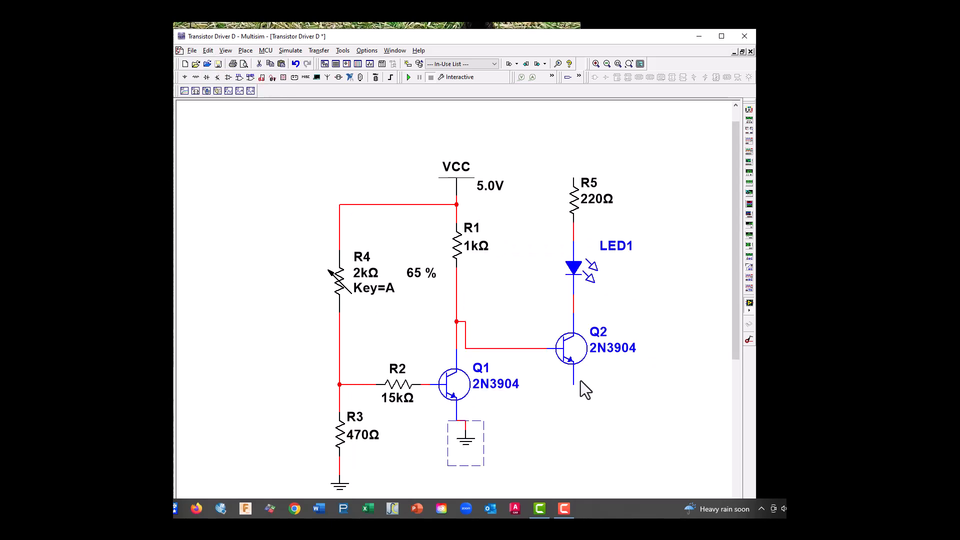
right_click(573, 433)
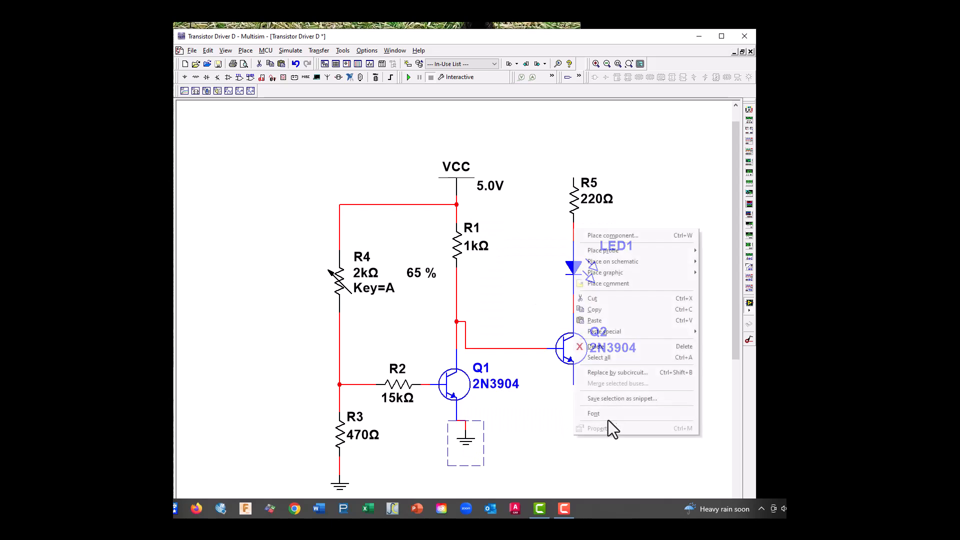
click(594, 321)
click(574, 402)
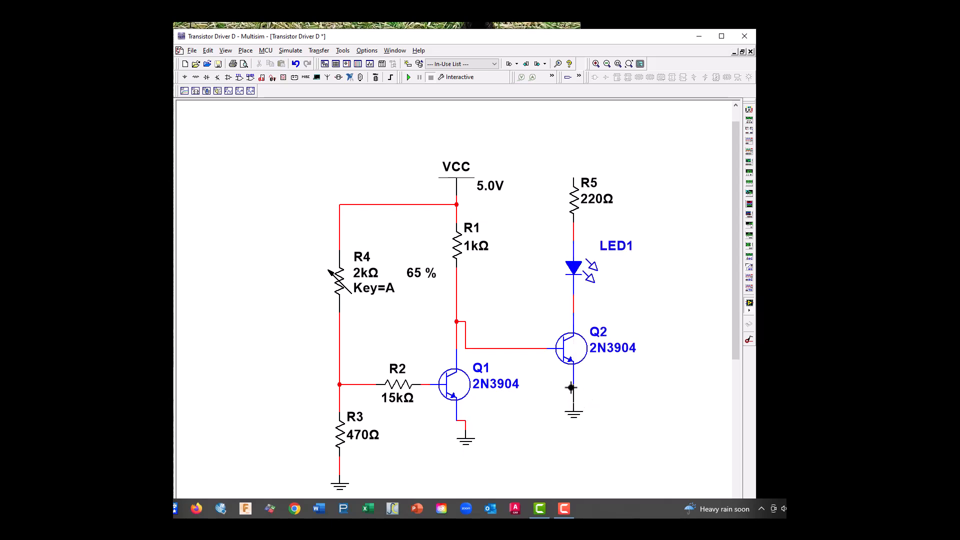
click(571, 387)
Align Q1's ground directly below its emitter and try to straighten the bent wire running to Q2's base
drag(466, 442, 457, 442)
click(466, 330)
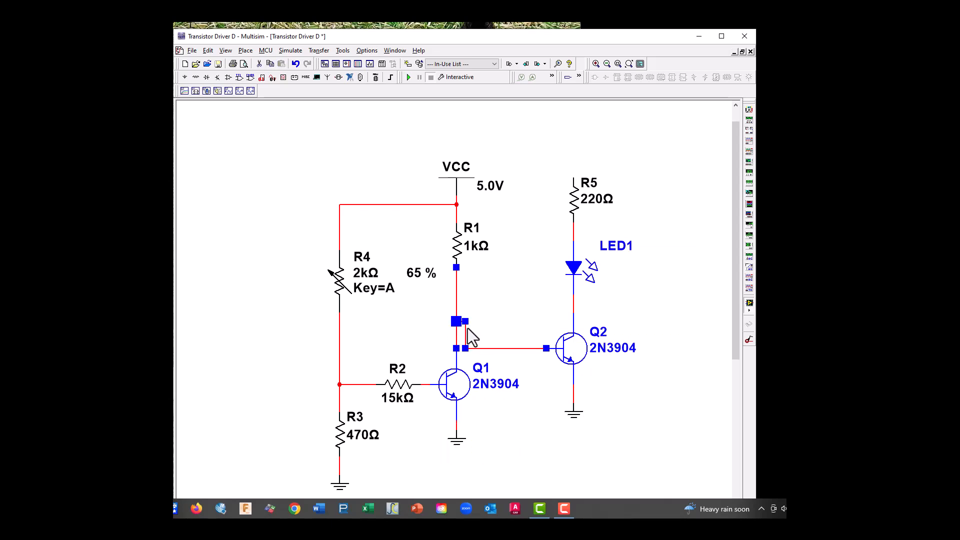
drag(460, 323, 460, 351)
click(504, 367)
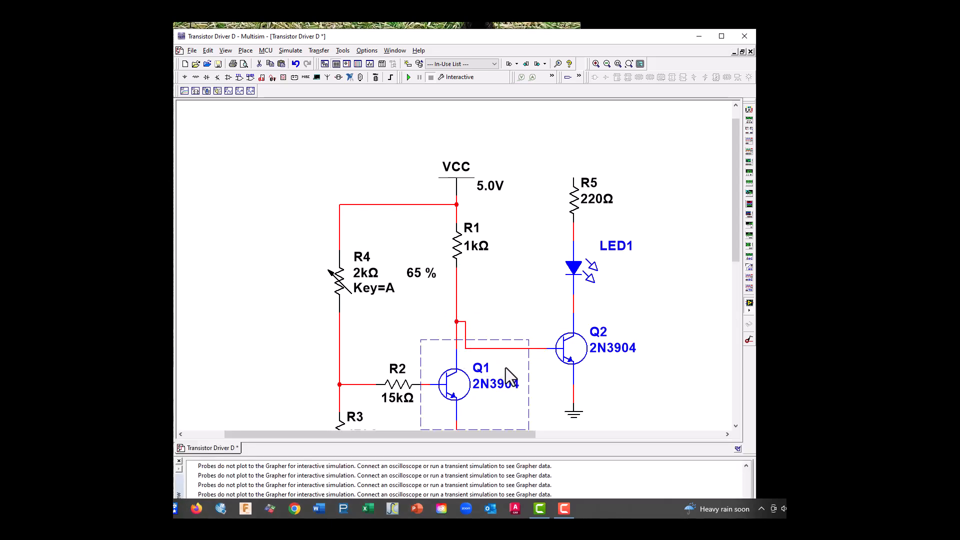
click(463, 326)
click(472, 332)
Move the VCC symbol farther up and wire R5's upper end to the wire below it
drag(467, 189, 466, 153)
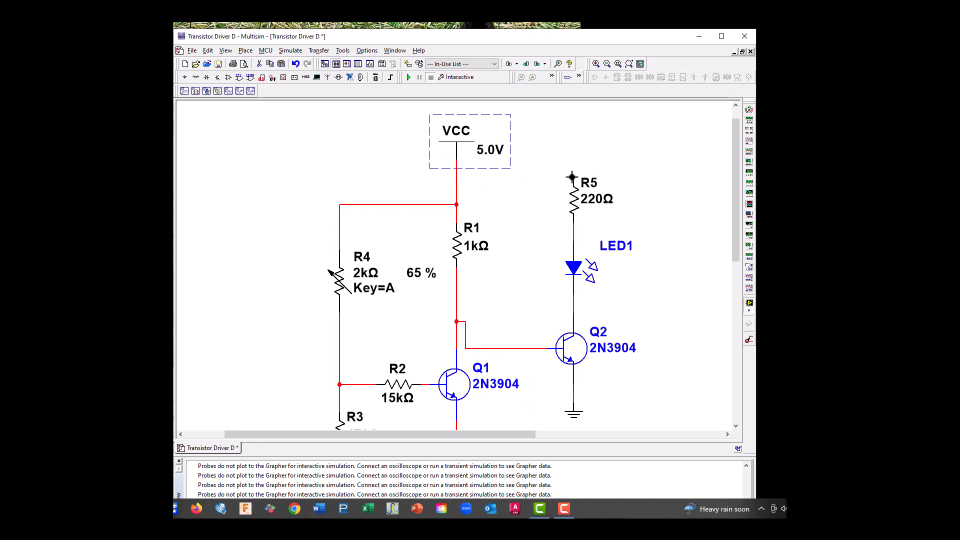
click(572, 177)
click(455, 175)
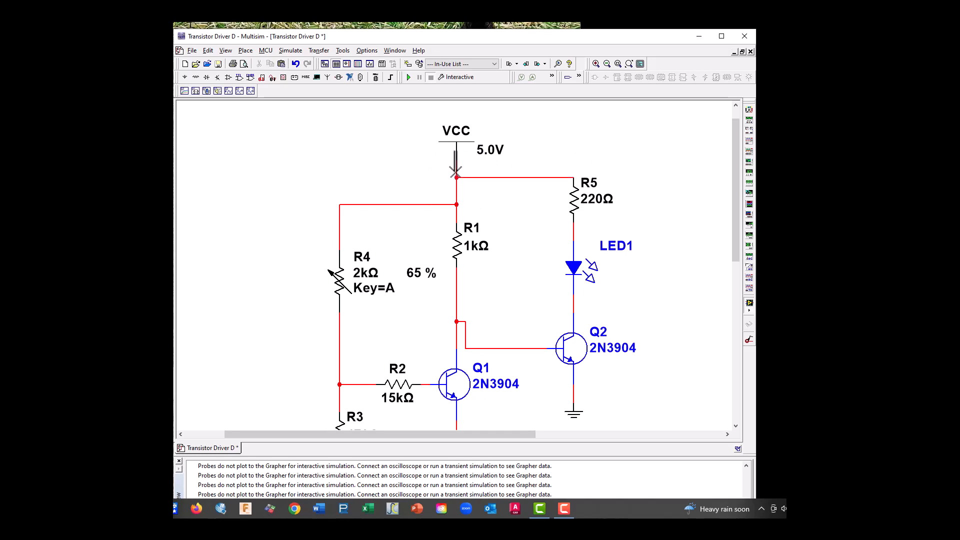
drag(736, 252, 740, 270)
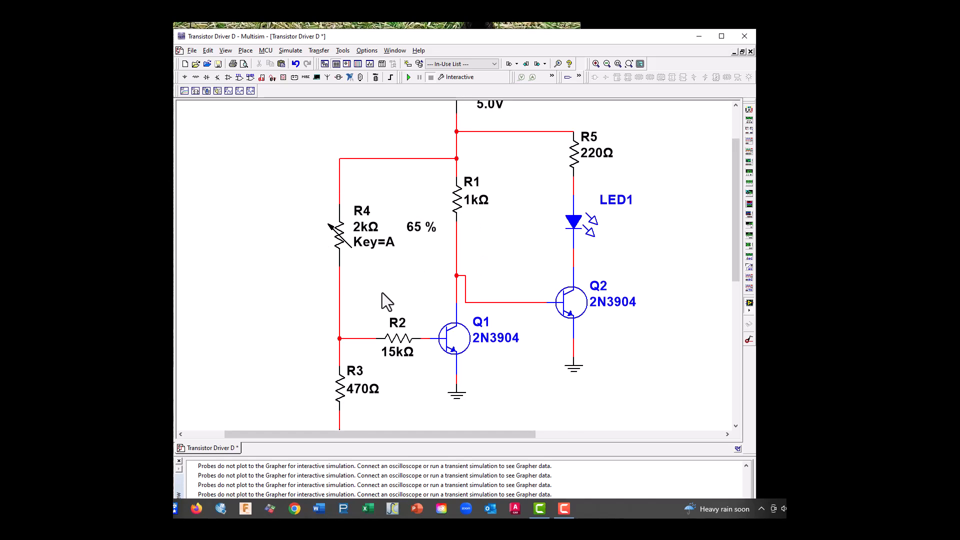
mouse_move(390, 271)
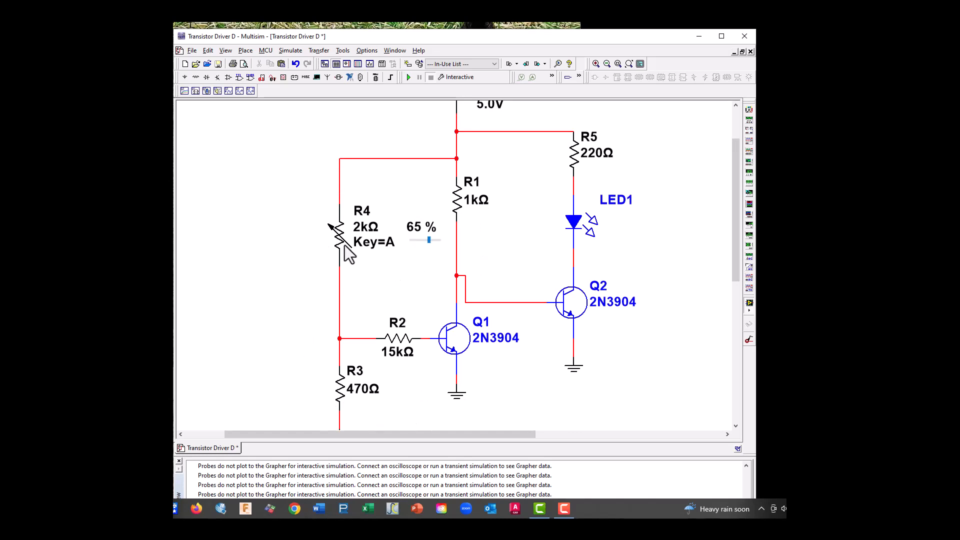